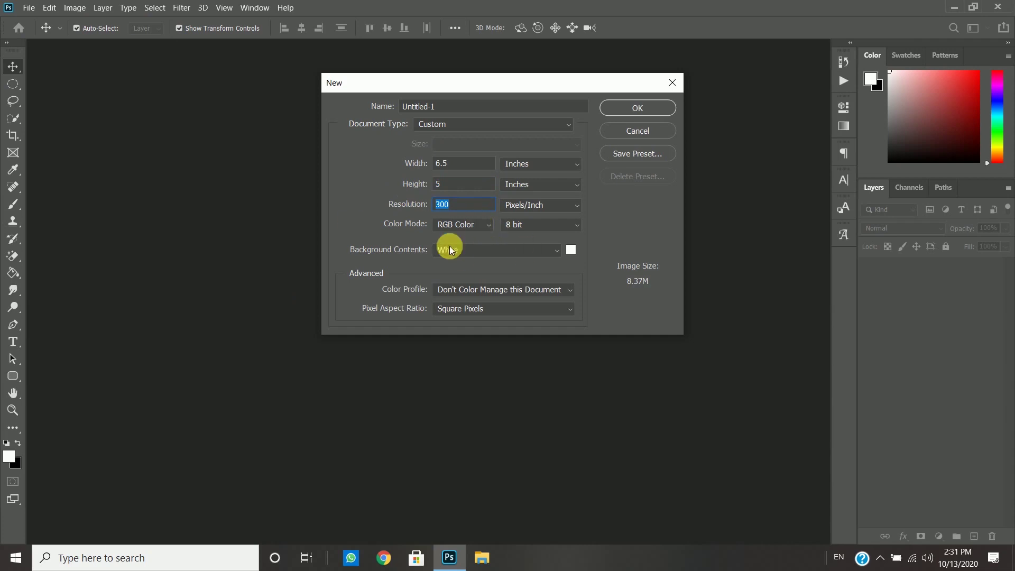
Step: Create a 6.5 by 5 inch RGB document at 300 pixels/inch with a white background, and open the bgr image
{"action": "left_click", "coordinate": [637, 111]}
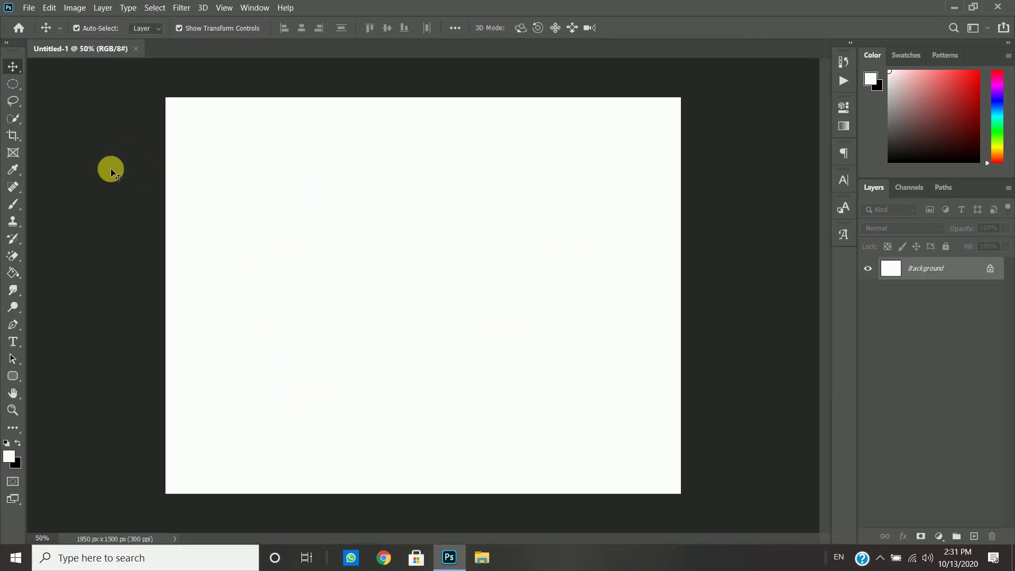
{"action": "left_click", "coordinate": [29, 8]}
{"action": "left_click", "coordinate": [37, 30]}
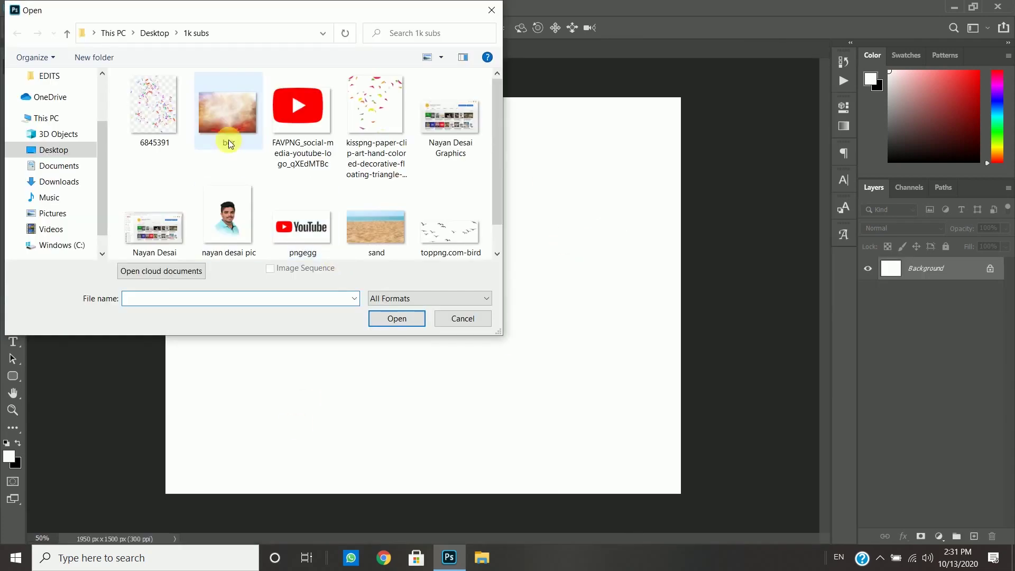
{"action": "left_click", "coordinate": [228, 111]}
{"action": "left_click", "coordinate": [397, 318]}
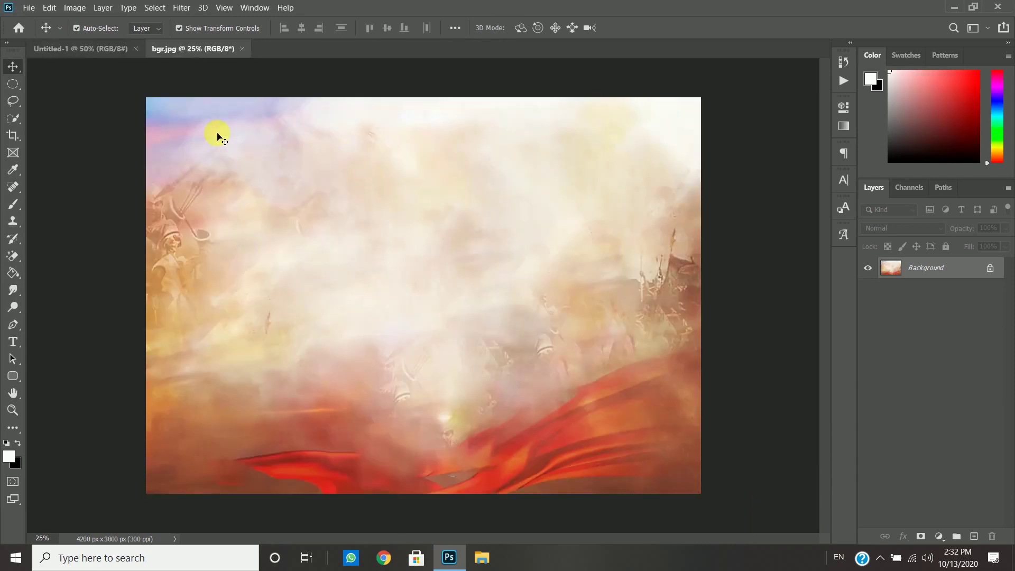
Step: Copy the bgr image into the new document and convert its layer to a smart object
{"action": "left_click_drag", "start_coordinate": [217, 136], "coordinate": [456, 229]}
{"action": "scroll", "coordinate": [458, 237], "scroll_direction": "down", "scroll_amount": 3}
{"action": "scroll", "coordinate": [459, 238], "scroll_direction": "up", "scroll_amount": 2}
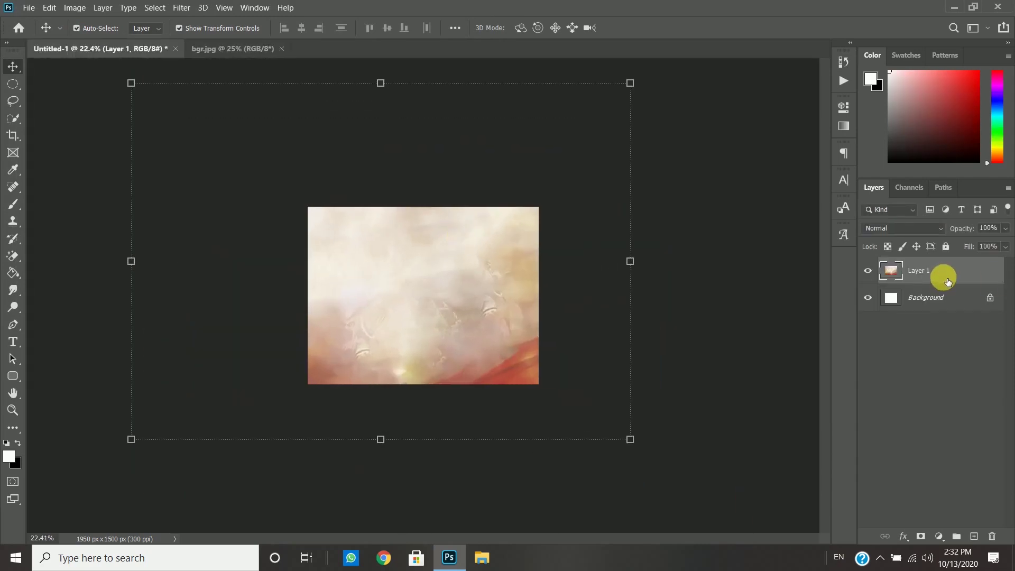
{"action": "right_click", "coordinate": [943, 277]}
{"action": "left_click", "coordinate": [857, 171]}
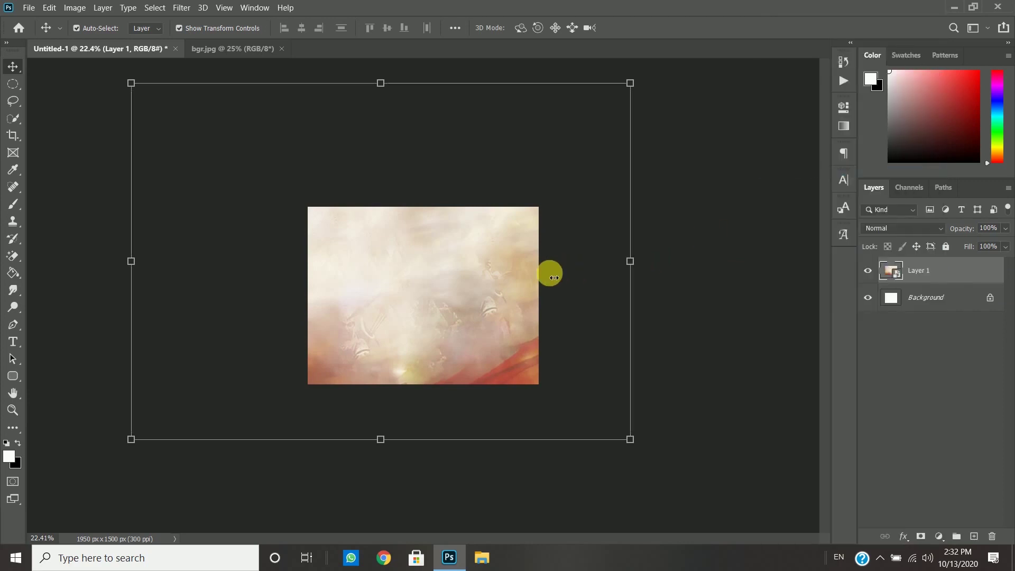
Step: Scale and position the background image so it covers the whole canvas, and close the bgr source file
{"action": "left_click_drag", "start_coordinate": [631, 261], "coordinate": [545, 273]}
{"action": "left_click_drag", "start_coordinate": [130, 261], "coordinate": [307, 262]}
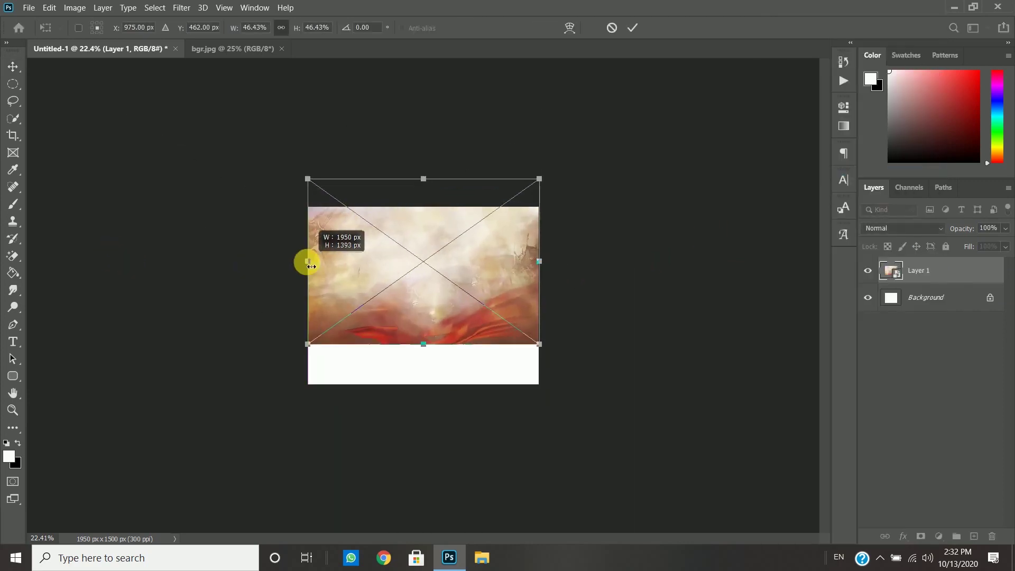
{"action": "left_click_drag", "start_coordinate": [374, 271], "coordinate": [376, 305]}
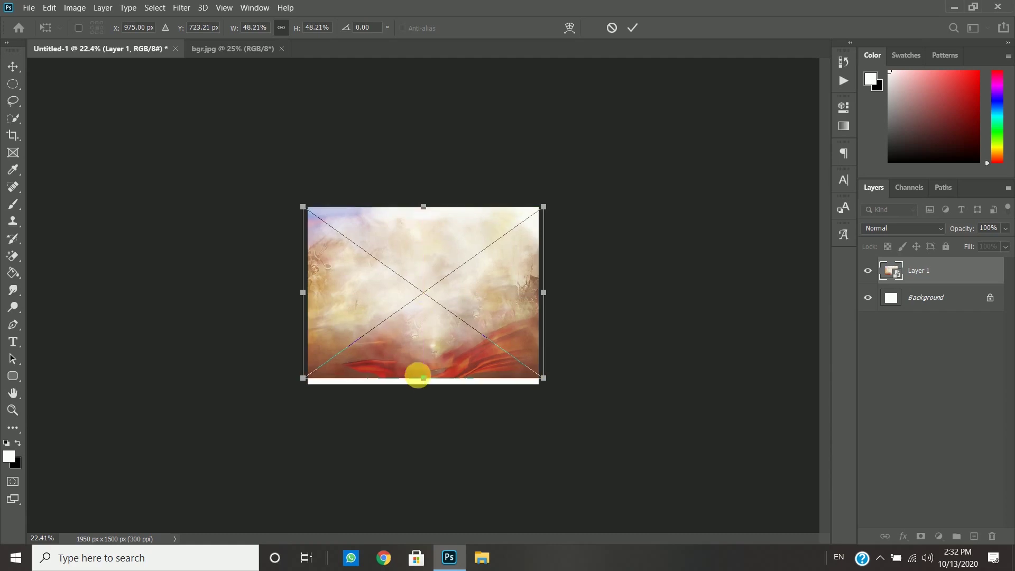
{"action": "left_click_drag", "start_coordinate": [424, 378], "coordinate": [428, 386]}
{"action": "left_click", "coordinate": [636, 30]}
{"action": "scroll", "coordinate": [438, 386], "scroll_direction": "up", "scroll_amount": 5}
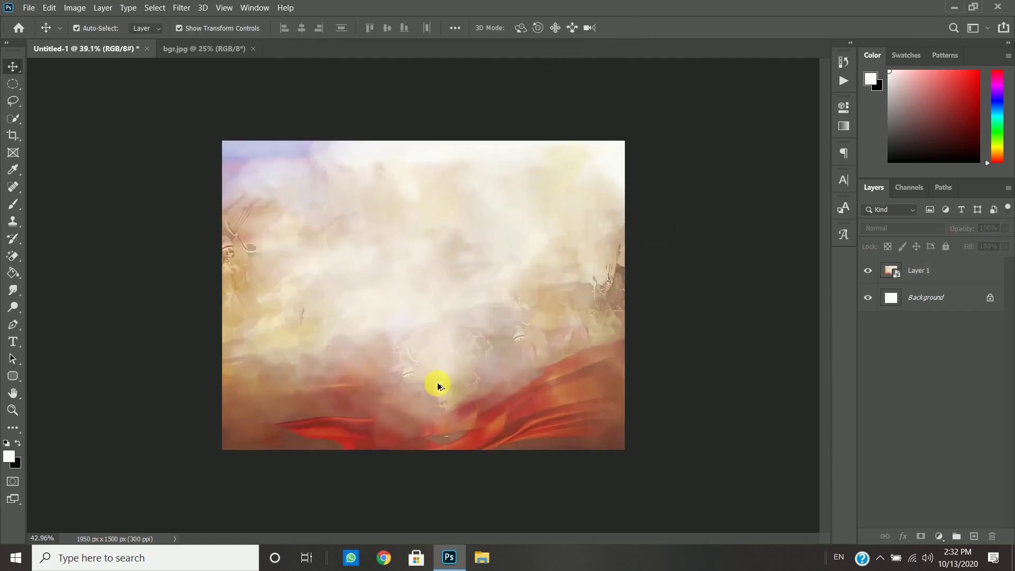
{"action": "left_click", "coordinate": [254, 48]}
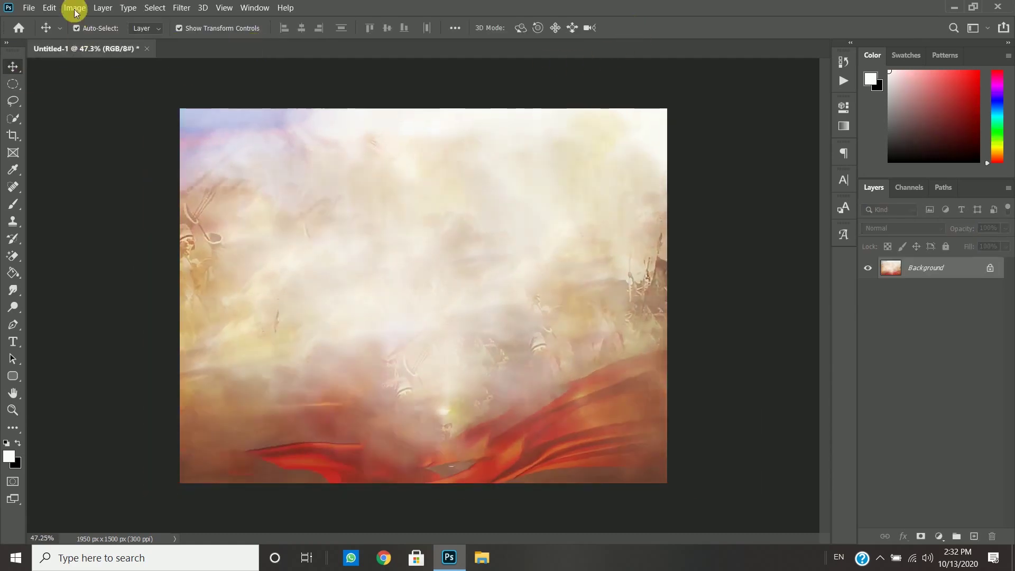
Step: Open the YouTube channel screenshot, the portrait cutout and the sand photo from the 1k subs folder together
{"action": "left_click", "coordinate": [29, 8]}
{"action": "left_click", "coordinate": [43, 32]}
{"action": "left_click", "coordinate": [449, 119]}
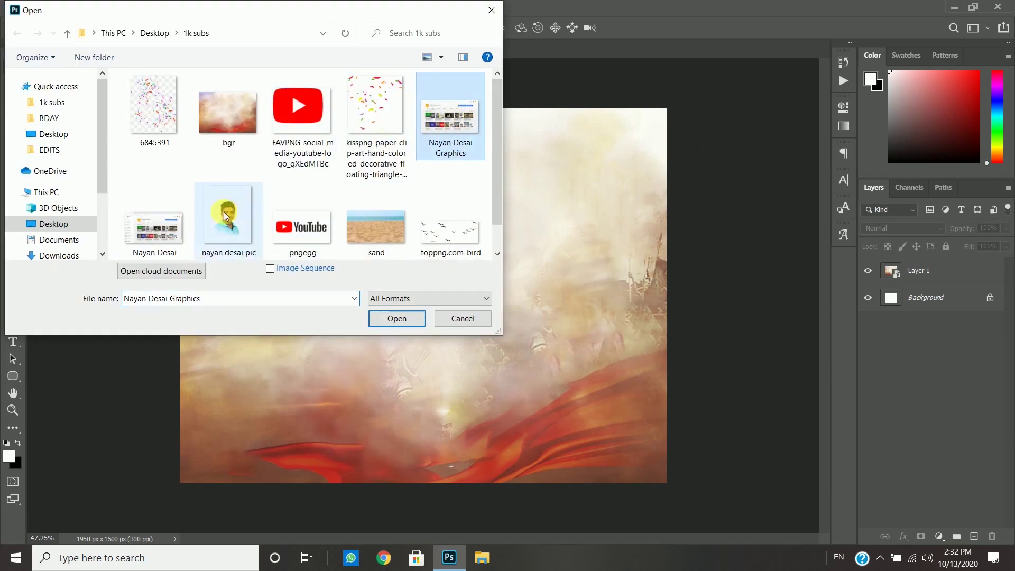
{"action": "left_click", "coordinate": [370, 214], "text": "ctrl"}
{"action": "left_click", "coordinate": [397, 318]}
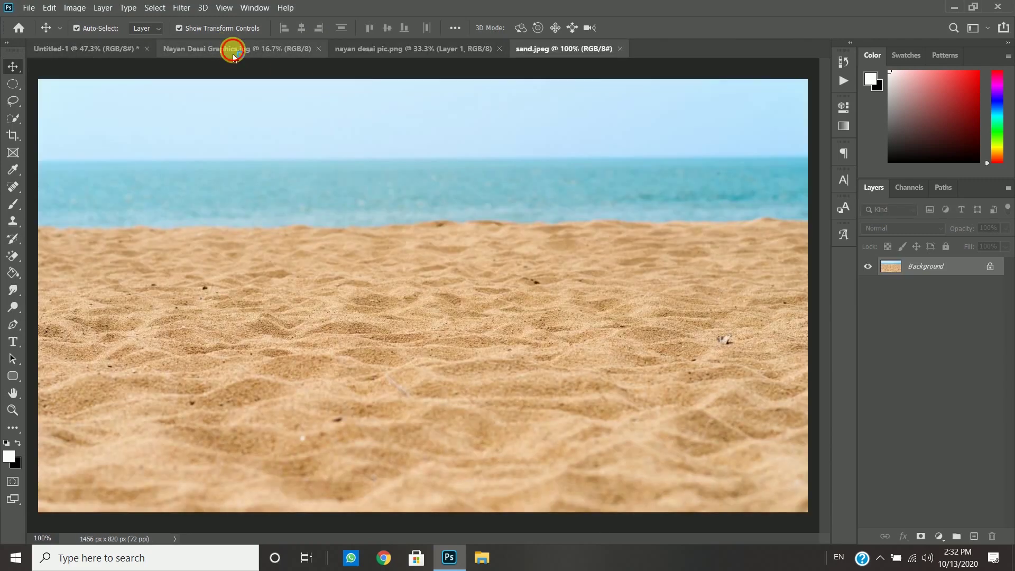
Step: Copy the YouTube channel screenshot into the poster document and convert its layer to a smart object
{"action": "left_click", "coordinate": [234, 56]}
{"action": "left_click_drag", "start_coordinate": [227, 141], "coordinate": [503, 381]}
{"action": "scroll", "coordinate": [473, 281], "scroll_direction": "down", "scroll_amount": 3}
{"action": "scroll", "coordinate": [497, 280], "scroll_direction": "down", "scroll_amount": 3}
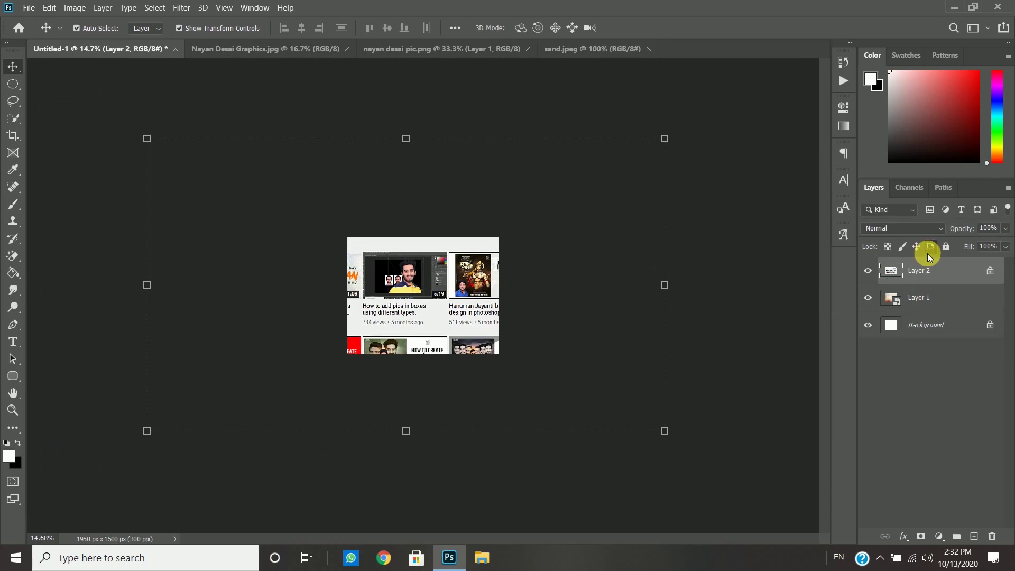
{"action": "right_click", "coordinate": [994, 284]}
{"action": "left_click", "coordinate": [821, 170]}
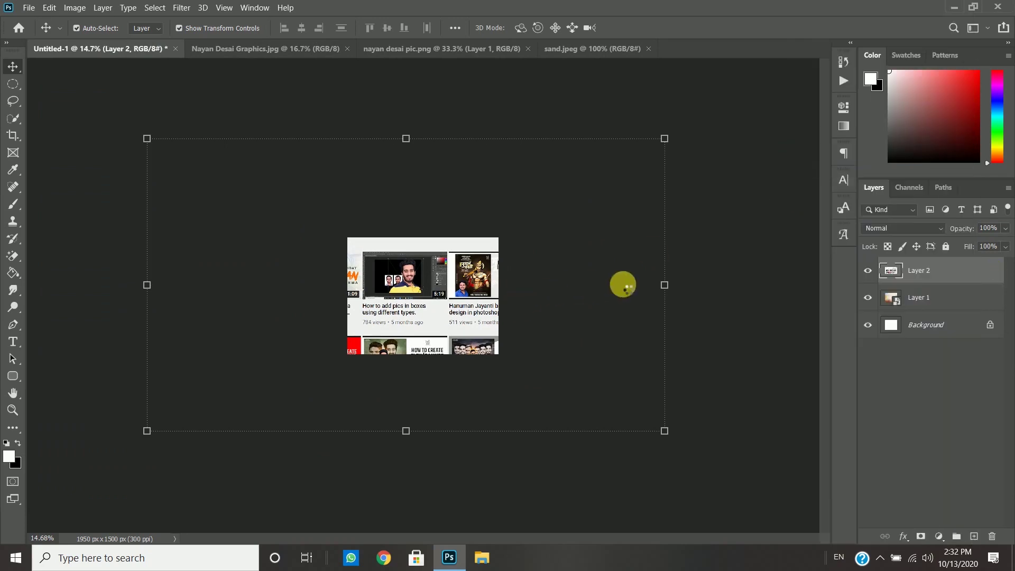
Step: Scale down the channel screenshot and place it along the canvas's upper edge, spanning most of the width and extending slightly past the left edge
{"action": "left_click_drag", "start_coordinate": [664, 285], "coordinate": [263, 303]}
{"action": "left_click_drag", "start_coordinate": [198, 304], "coordinate": [392, 286]}
{"action": "scroll", "coordinate": [393, 286], "scroll_direction": "up", "scroll_amount": 1}
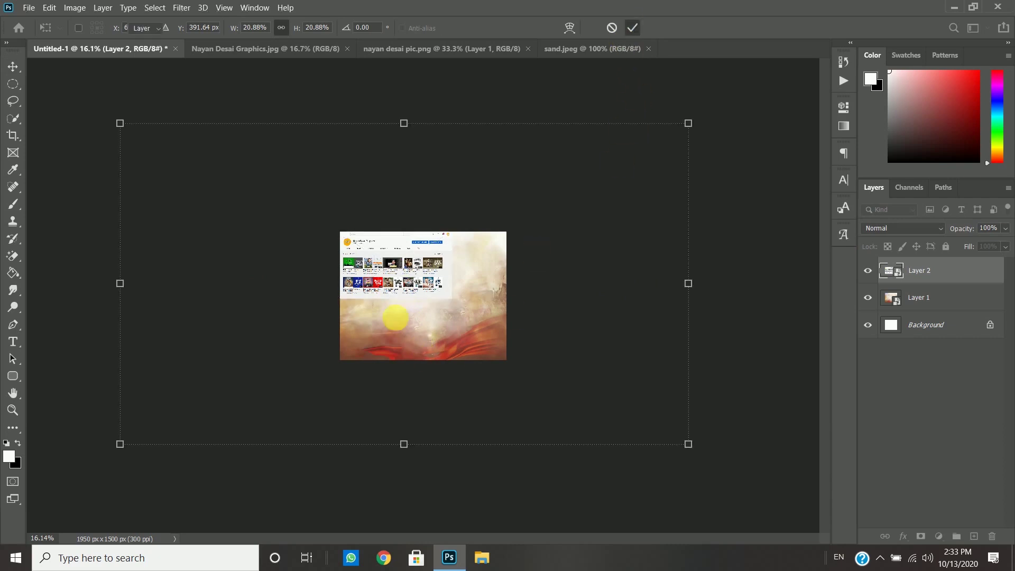
{"action": "key", "text": "Return"}
{"action": "scroll", "coordinate": [396, 317], "scroll_direction": "up", "scroll_amount": 8}
{"action": "left_click_drag", "start_coordinate": [322, 220], "coordinate": [344, 220]}
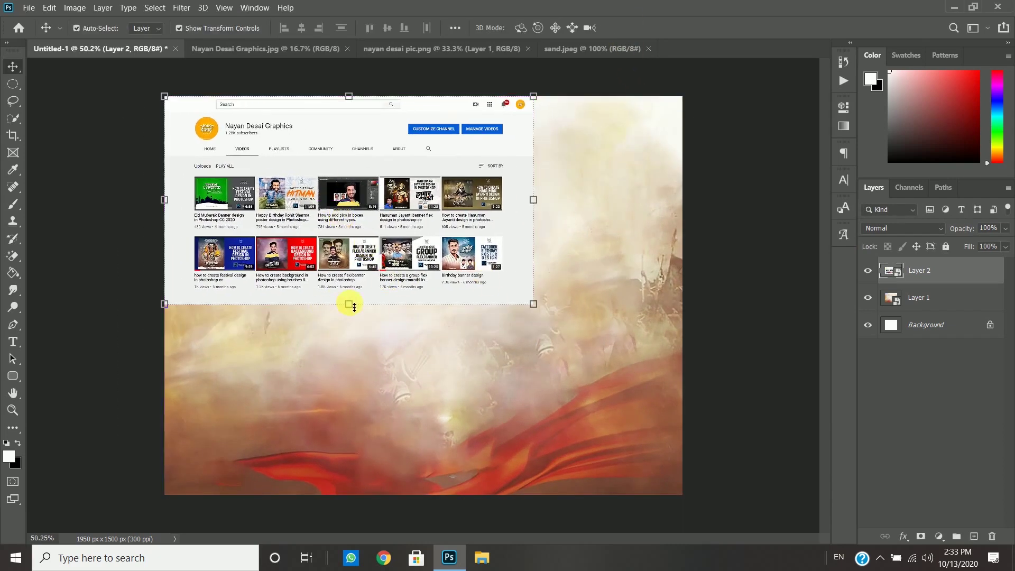
{"action": "left_click_drag", "start_coordinate": [349, 304], "coordinate": [352, 362]}
{"action": "left_click_drag", "start_coordinate": [372, 299], "coordinate": [396, 299]}
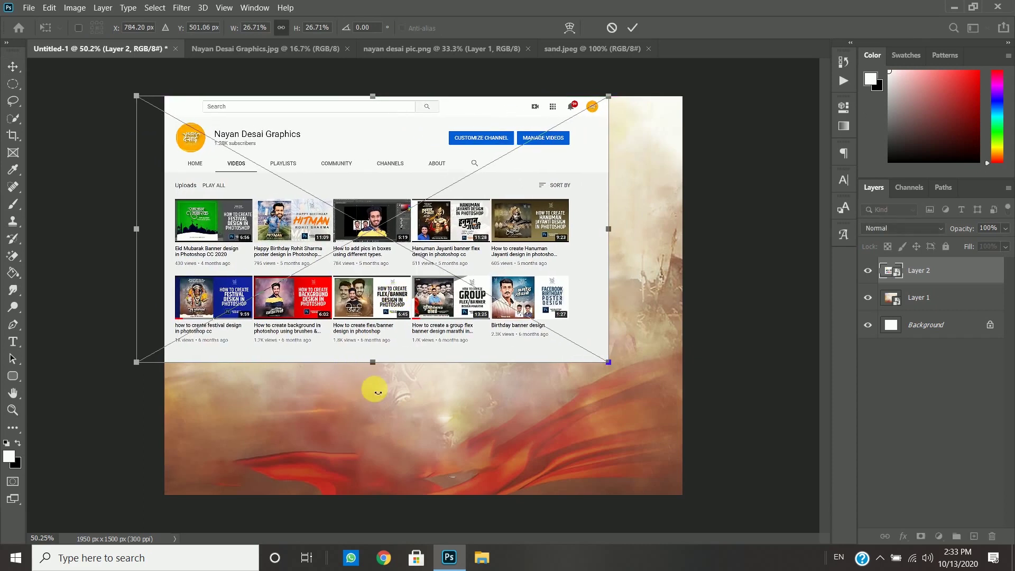
{"action": "left_click_drag", "start_coordinate": [381, 379], "coordinate": [378, 365]}
{"action": "mouse_move", "coordinate": [401, 340]}
{"action": "left_mouse_down"}
{"action": "mouse_move", "coordinate": [411, 340]}
{"action": "mouse_move", "coordinate": [382, 383]}
{"action": "mouse_move", "coordinate": [406, 322]}
{"action": "left_mouse_up"}
{"action": "key", "text": "Return"}
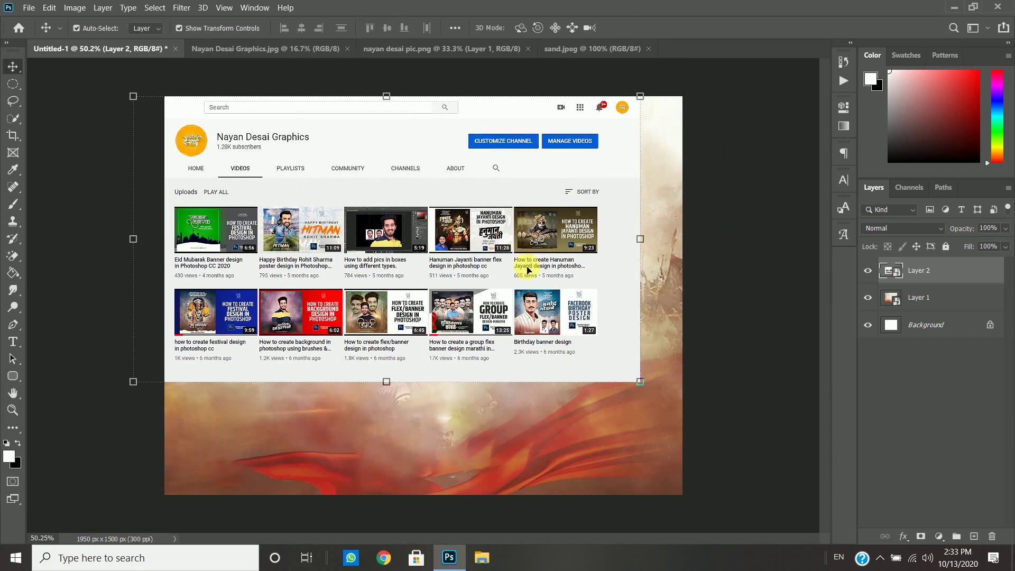
Step: Add a layer mask to the channel screenshot layer and brush the mask along the screenshot's right and lower edges
{"action": "left_click", "coordinate": [946, 271]}
{"action": "left_click", "coordinate": [921, 536]}
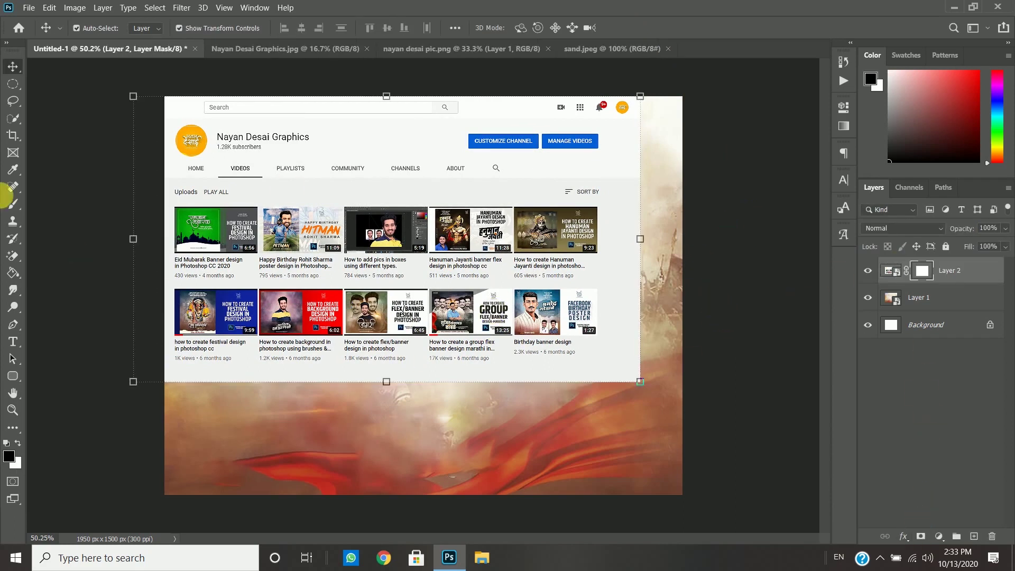
{"action": "left_click", "coordinate": [12, 205]}
{"action": "key", "text": "x"}
{"action": "mouse_move", "coordinate": [628, 165]}
{"action": "left_mouse_down"}
{"action": "mouse_move", "coordinate": [645, 262]}
{"action": "mouse_move", "coordinate": [603, 375]}
{"action": "mouse_move", "coordinate": [629, 332]}
{"action": "mouse_move", "coordinate": [693, 376]}
{"action": "mouse_move", "coordinate": [640, 370]}
{"action": "mouse_move", "coordinate": [663, 229]}
{"action": "mouse_move", "coordinate": [589, 139]}
{"action": "mouse_move", "coordinate": [594, 266]}
{"action": "mouse_move", "coordinate": [465, 374]}
{"action": "mouse_move", "coordinate": [507, 370]}
{"action": "mouse_move", "coordinate": [621, 326]}
{"action": "mouse_move", "coordinate": [630, 180]}
{"action": "mouse_move", "coordinate": [556, 170]}
{"action": "mouse_move", "coordinate": [538, 180]}
{"action": "mouse_move", "coordinate": [530, 154]}
{"action": "mouse_move", "coordinate": [567, 209]}
{"action": "mouse_move", "coordinate": [532, 382]}
{"action": "mouse_move", "coordinate": [503, 422]}
{"action": "mouse_move", "coordinate": [447, 455]}
{"action": "left_mouse_up"}
Step: Choose another brush tip and paint the mask so the screenshot's right and lower parts fade into the background
{"action": "left_click", "coordinate": [89, 27]}
{"action": "double_click", "coordinate": [74, 135]}
{"action": "scroll", "coordinate": [586, 248], "scroll_direction": "down", "scroll_amount": 3}
{"action": "mouse_move", "coordinate": [288, 455]}
{"action": "left_mouse_down"}
{"action": "mouse_move", "coordinate": [250, 444]}
{"action": "mouse_move", "coordinate": [388, 438]}
{"action": "mouse_move", "coordinate": [354, 449]}
{"action": "mouse_move", "coordinate": [387, 462]}
{"action": "mouse_move", "coordinate": [241, 442]}
{"action": "mouse_move", "coordinate": [306, 433]}
{"action": "mouse_move", "coordinate": [373, 441]}
{"action": "mouse_move", "coordinate": [411, 324]}
{"action": "mouse_move", "coordinate": [292, 415]}
{"action": "mouse_move", "coordinate": [422, 333]}
{"action": "mouse_move", "coordinate": [347, 370]}
{"action": "mouse_move", "coordinate": [275, 389]}
{"action": "left_mouse_up"}
{"action": "left_click", "coordinate": [13, 67]}
{"action": "left_click", "coordinate": [133, 225]}
{"action": "scroll", "coordinate": [255, 189], "scroll_direction": "up", "scroll_amount": 6}
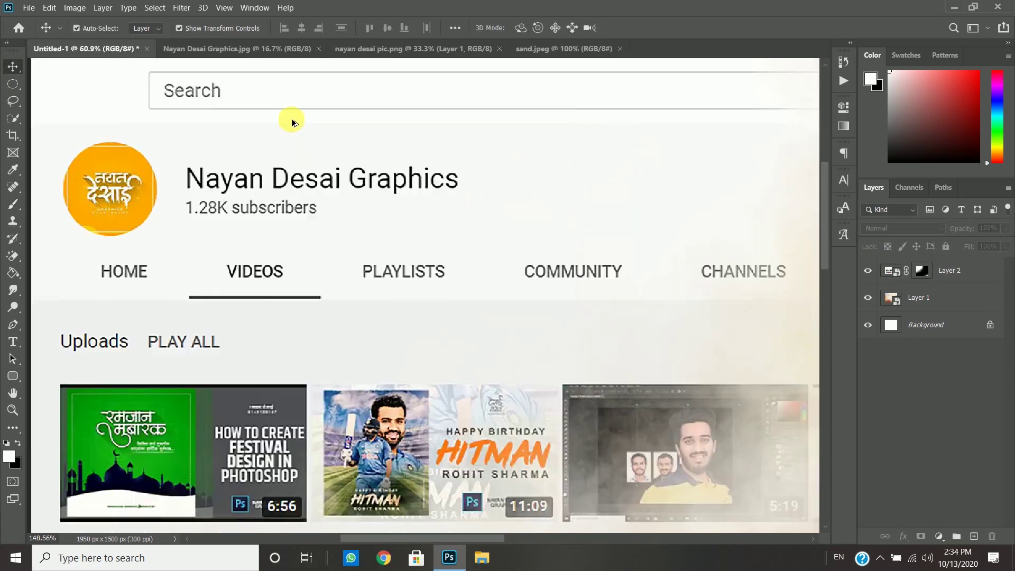
{"action": "scroll", "coordinate": [292, 122], "scroll_direction": "up", "scroll_amount": 2}
{"action": "scroll", "coordinate": [208, 261], "scroll_direction": "down", "scroll_amount": 8}
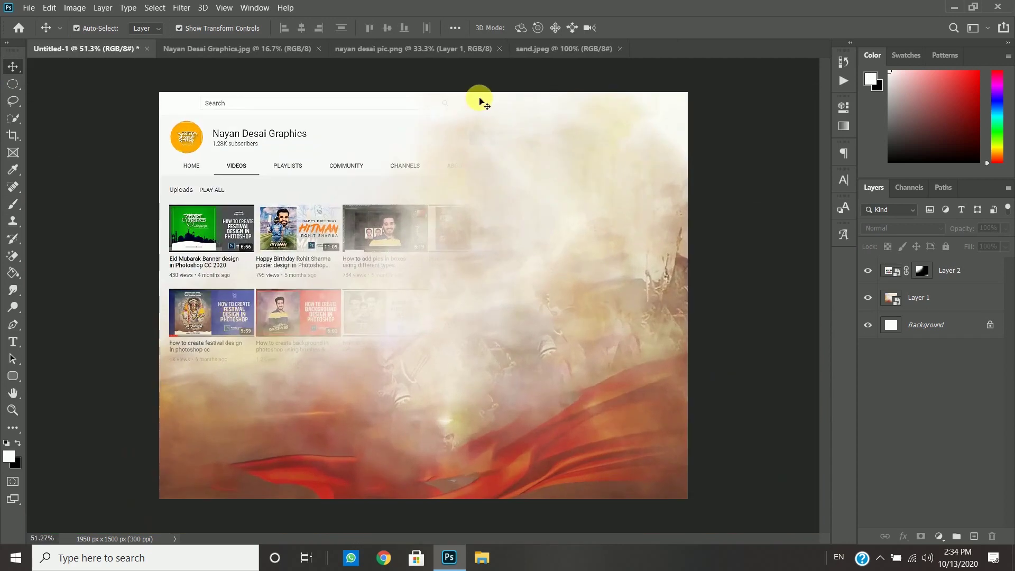
Step: Copy the portrait cutout into the poster above the channel screenshot and convert its layer to a smart object
{"action": "left_click", "coordinate": [465, 49]}
{"action": "left_click_drag", "start_coordinate": [458, 84], "coordinate": [374, 416]}
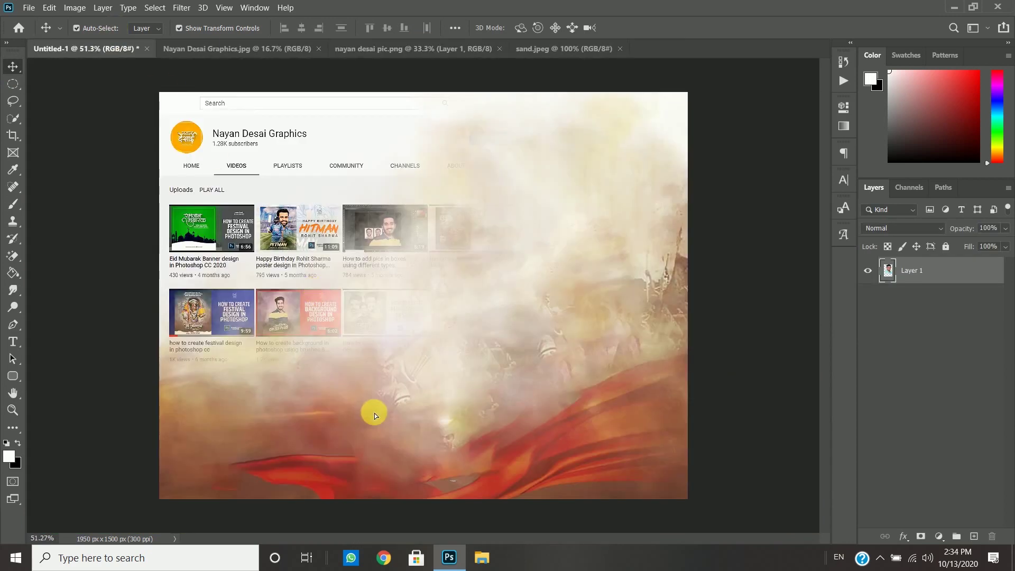
{"action": "left_click_drag", "start_coordinate": [387, 453], "coordinate": [378, 349]}
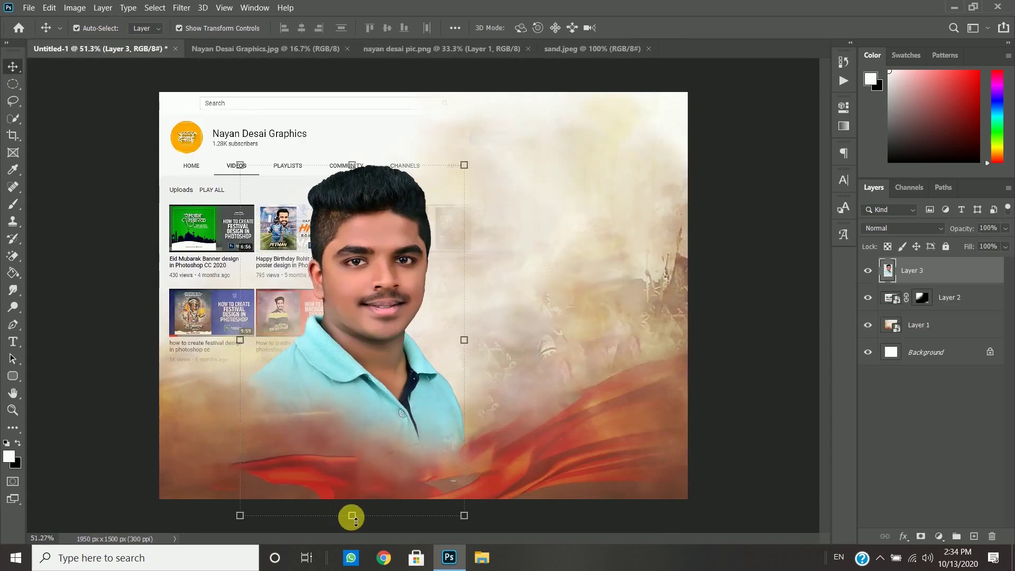
{"action": "right_click", "coordinate": [915, 261]}
{"action": "left_click", "coordinate": [793, 171]}
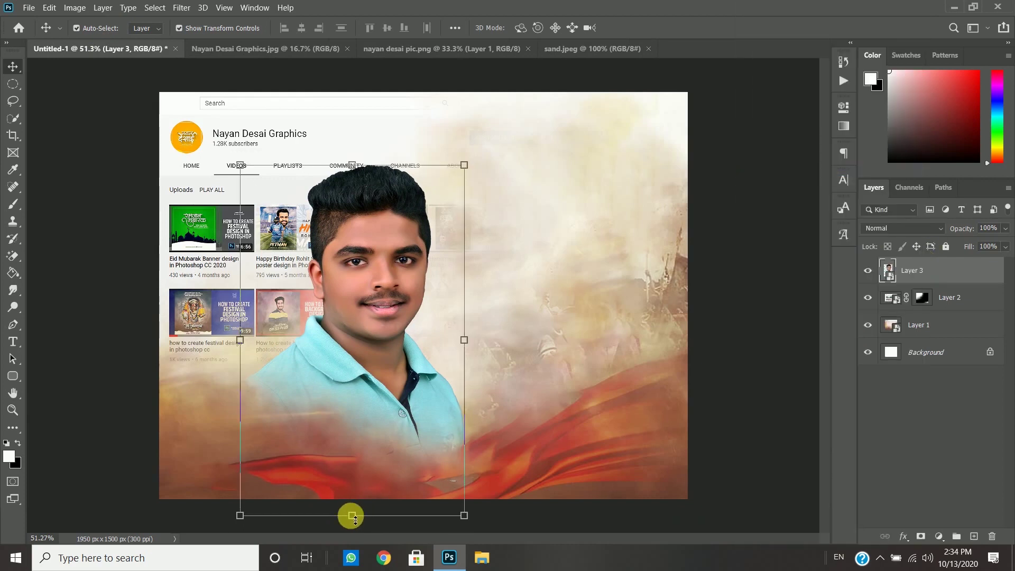
Step: Enlarge the portrait slightly and move it a little right and up, near the middle of the canvas
{"action": "left_click_drag", "start_coordinate": [355, 520], "coordinate": [356, 548]}
{"action": "left_click_drag", "start_coordinate": [360, 381], "coordinate": [374, 372]}
{"action": "left_click", "coordinate": [632, 28]}
{"action": "left_click", "coordinate": [739, 222]}
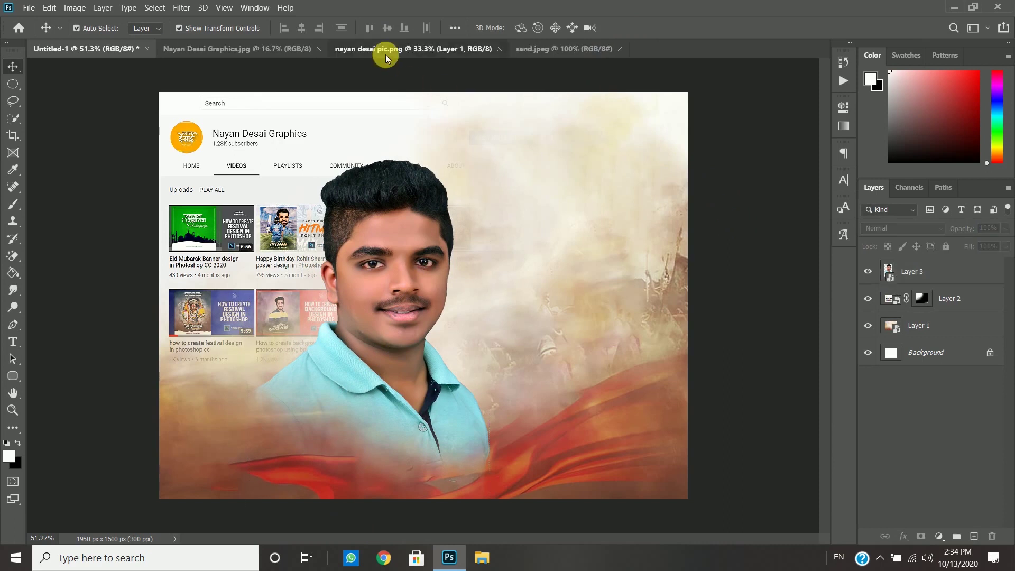
Step: Add the sand photo to the poster as a smart object layer directly beneath the channel screenshot layer
{"action": "left_click", "coordinate": [386, 53]}
{"action": "left_click", "coordinate": [568, 48]}
{"action": "left_click_drag", "start_coordinate": [423, 133], "coordinate": [527, 362]}
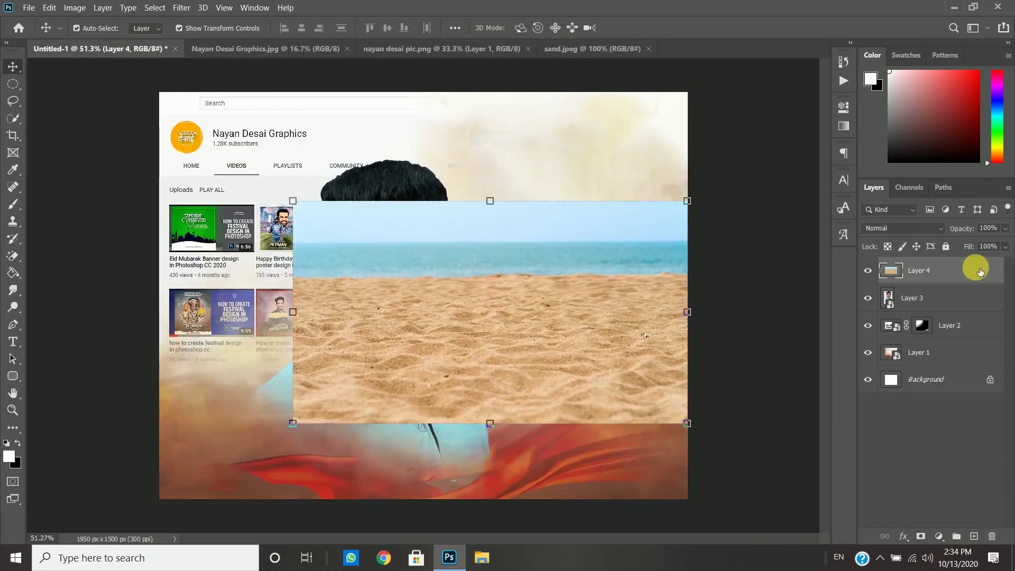
{"action": "left_click_drag", "start_coordinate": [980, 272], "coordinate": [868, 338]}
{"action": "right_click", "coordinate": [939, 325]}
{"action": "left_click", "coordinate": [767, 169]}
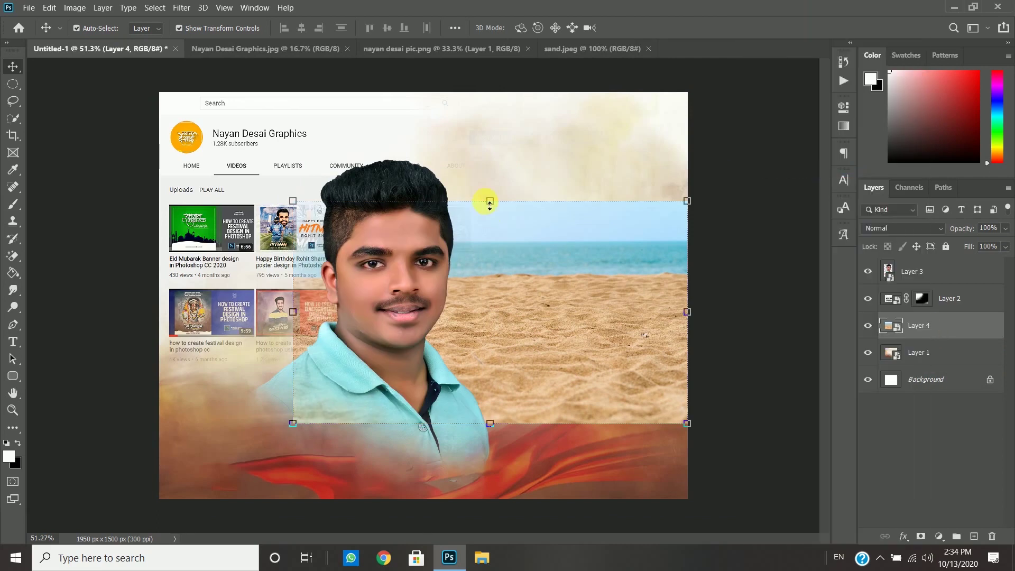
Step: Scale the sand photo to cover the whole canvas and set its layer's blend mode to Overlay
{"action": "left_click_drag", "start_coordinate": [490, 201], "coordinate": [483, 90]}
{"action": "left_click_drag", "start_coordinate": [571, 295], "coordinate": [508, 275]}
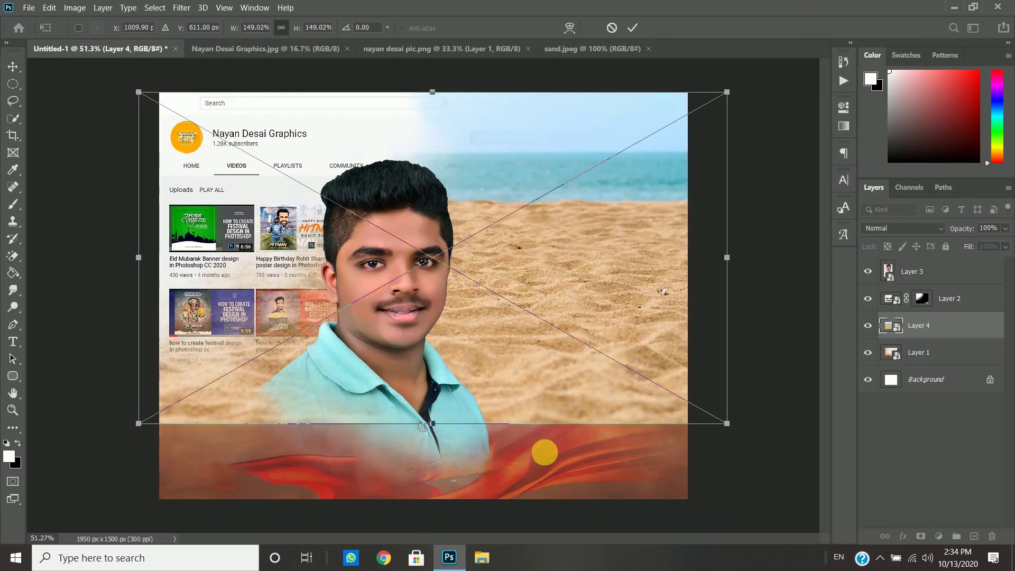
{"action": "left_click_drag", "start_coordinate": [436, 443], "coordinate": [430, 494]}
{"action": "left_click", "coordinate": [632, 28]}
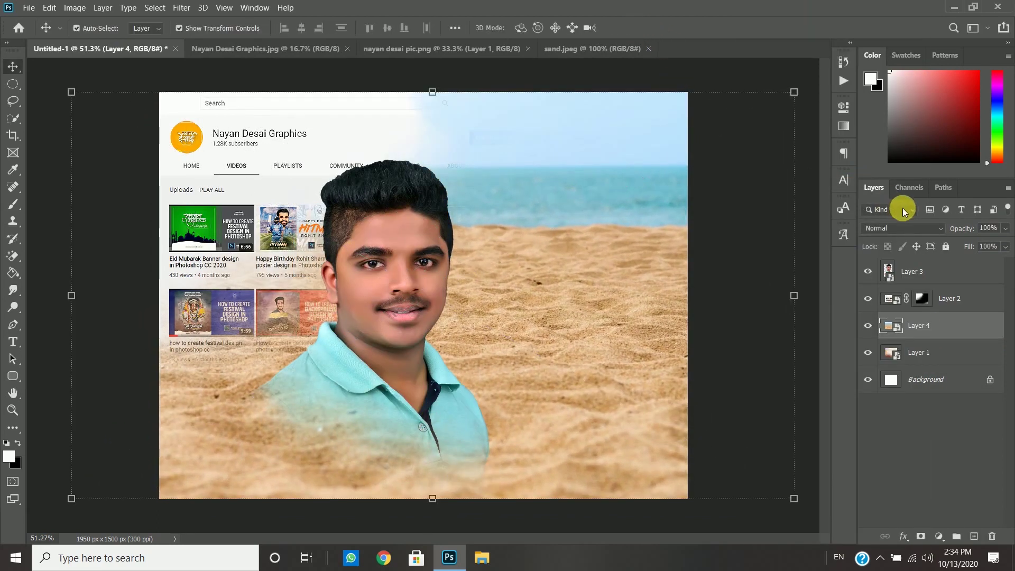
{"action": "left_click", "coordinate": [903, 228]}
{"action": "left_click", "coordinate": [873, 372]}
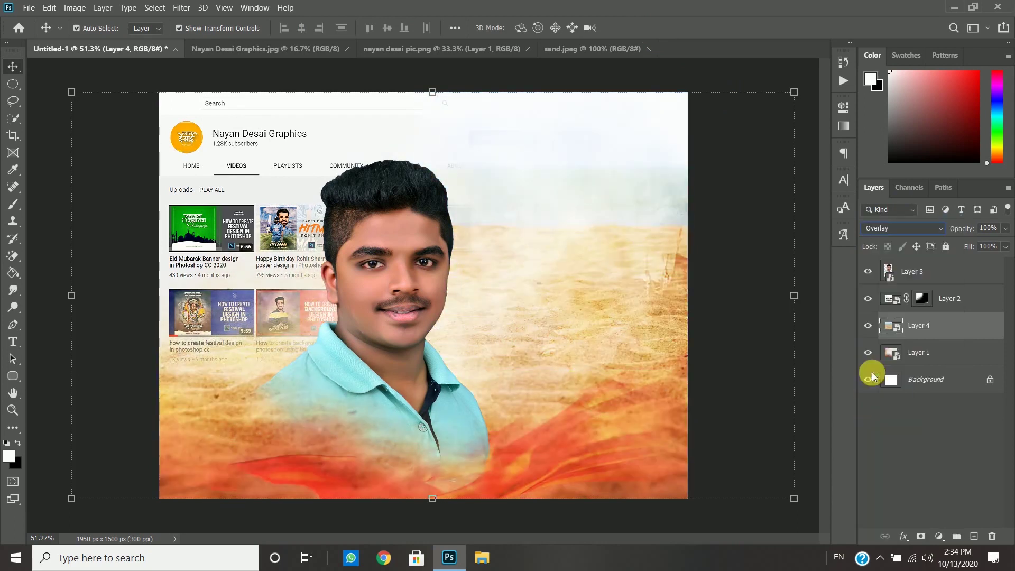
Step: Add a layer mask to the sand layer and fade its lower part with a textured brush at 30% opacity
{"action": "left_click", "coordinate": [920, 536]}
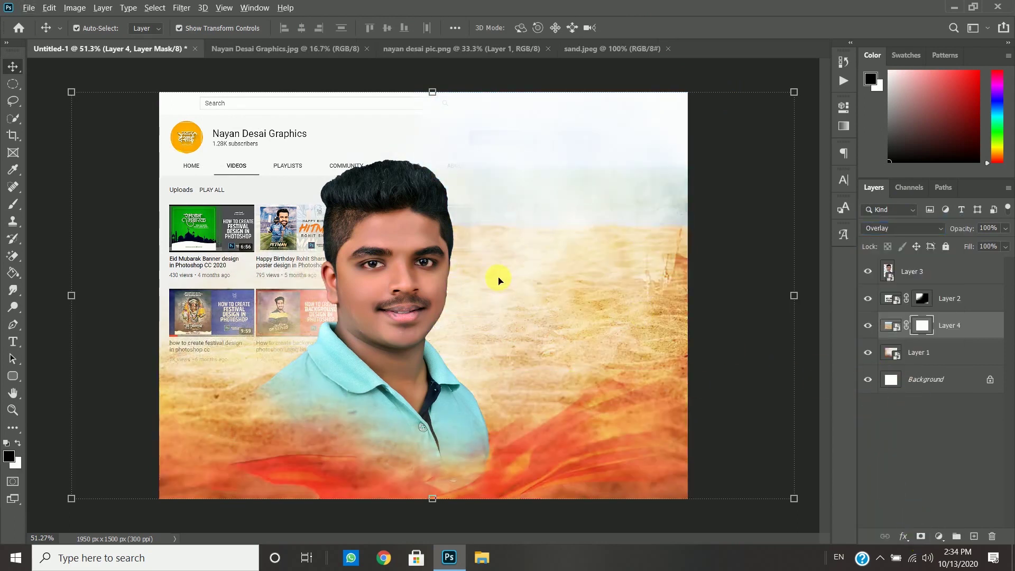
{"action": "key", "text": "ctrl+minus"}
{"action": "left_click", "coordinate": [13, 204]}
{"action": "key", "text": "x"}
{"action": "mouse_move", "coordinate": [404, 519]}
{"action": "left_mouse_down"}
{"action": "mouse_move", "coordinate": [743, 504]}
{"action": "mouse_move", "coordinate": [336, 550]}
{"action": "mouse_move", "coordinate": [775, 436]}
{"action": "mouse_move", "coordinate": [641, 256]}
{"action": "mouse_move", "coordinate": [684, 456]}
{"action": "left_mouse_up"}
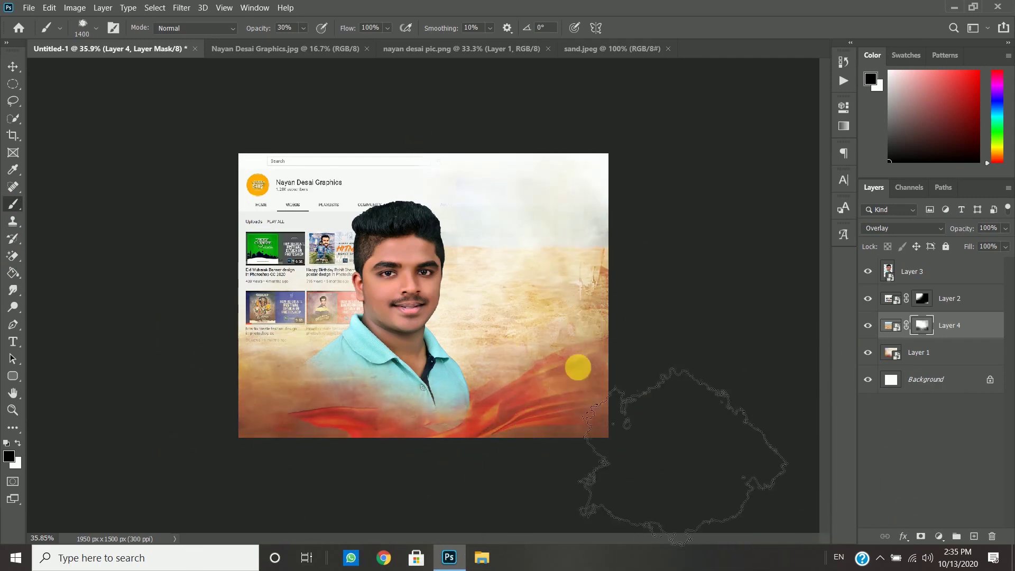
{"action": "left_click", "coordinate": [13, 66]}
Step: Toggle the sand layer's visibility to compare the poster with and without the sand texture
{"action": "left_click", "coordinate": [869, 325]}
{"action": "left_click", "coordinate": [868, 325]}
{"action": "left_click", "coordinate": [868, 326]}
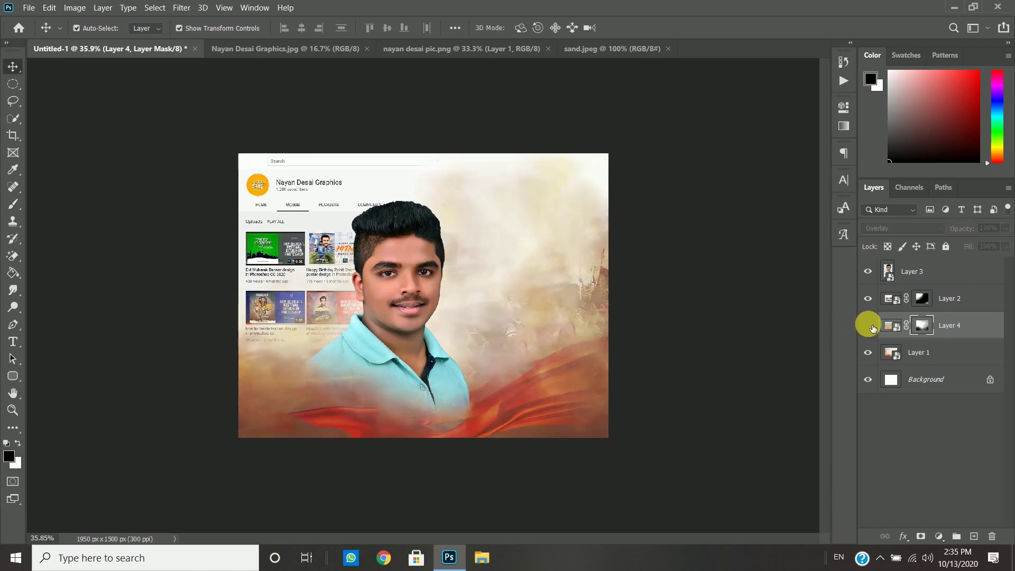
{"action": "left_click", "coordinate": [868, 325]}
{"action": "left_click", "coordinate": [752, 281]}
{"action": "scroll", "coordinate": [497, 301], "scroll_direction": "up", "scroll_amount": 3}
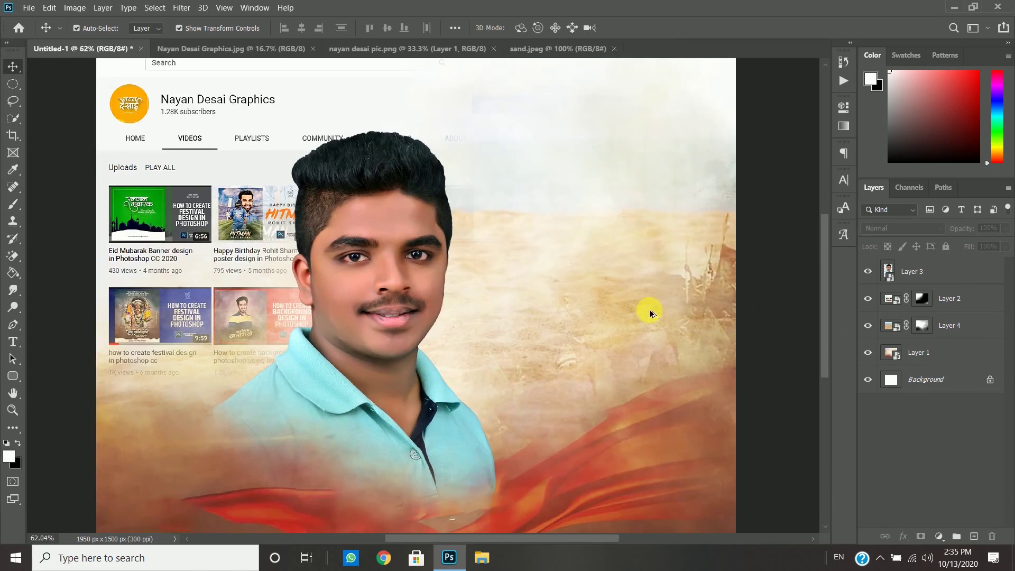
{"action": "scroll", "coordinate": [649, 311], "scroll_direction": "down", "scroll_amount": 1}
Step: Close the channel screenshot, portrait and sand source documents
{"action": "left_click", "coordinate": [319, 49]}
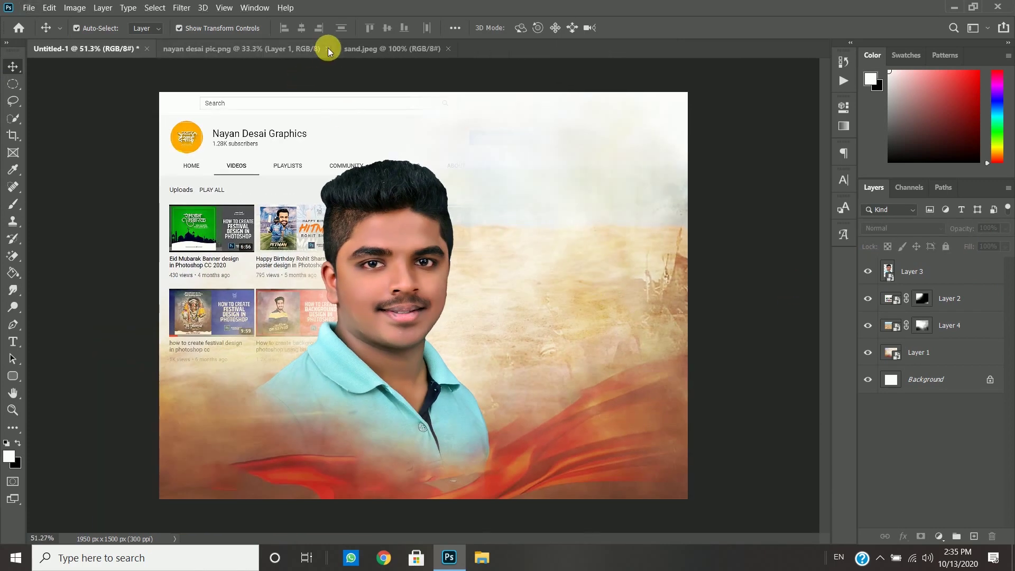
{"action": "left_click", "coordinate": [328, 49]}
{"action": "left_click", "coordinate": [267, 49]}
Step: Open the birds, 6845391 confetti and FAVPNG YouTube logo images together from the 1k subs folder
{"action": "left_click", "coordinate": [28, 8]}
{"action": "left_click", "coordinate": [37, 27]}
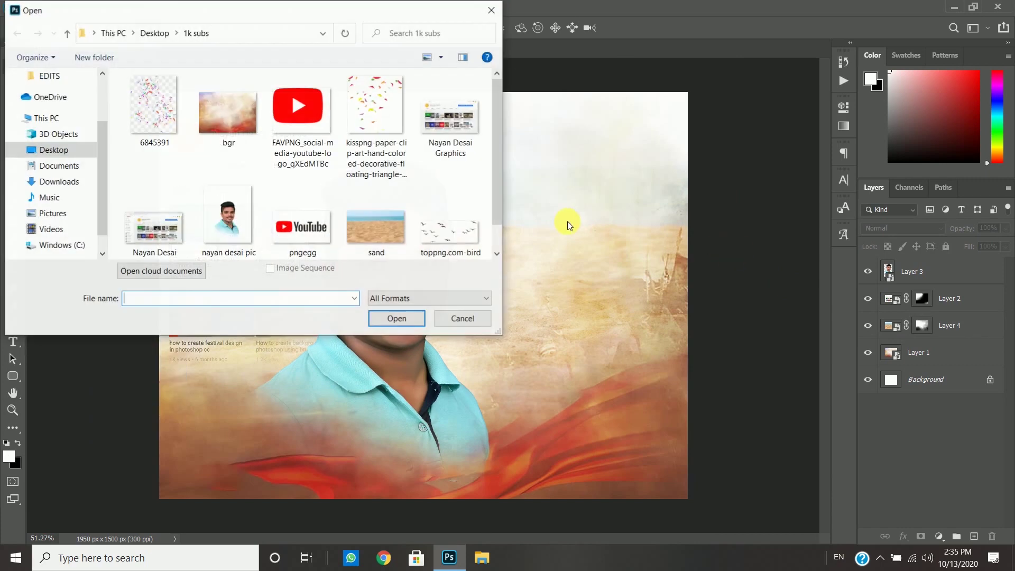
{"action": "left_click", "coordinate": [450, 233]}
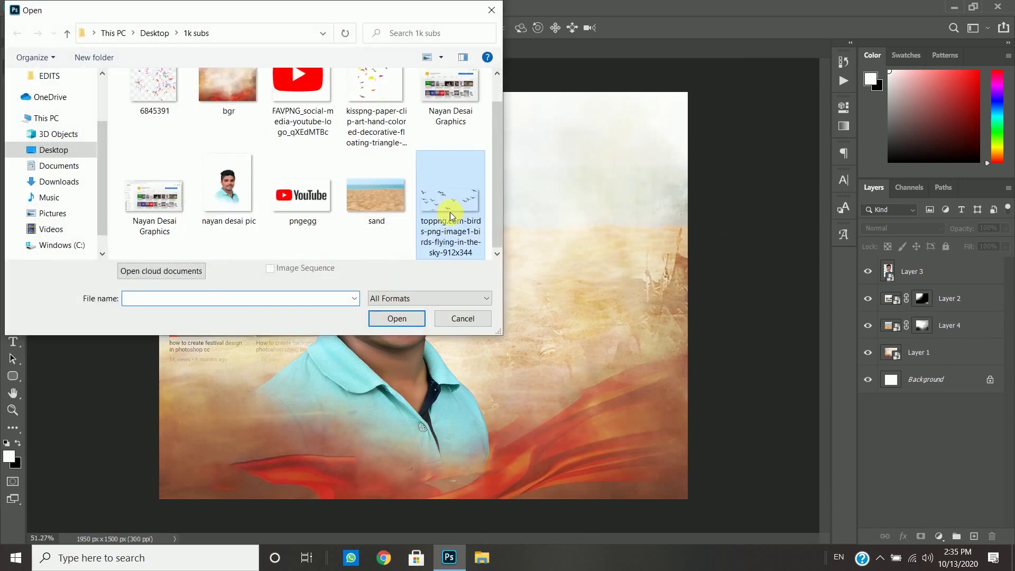
{"action": "left_click", "coordinate": [153, 109], "text": "ctrl"}
{"action": "scroll", "coordinate": [349, 180], "scroll_direction": "down", "scroll_amount": 1}
{"action": "scroll", "coordinate": [324, 189], "scroll_direction": "up", "scroll_amount": 1}
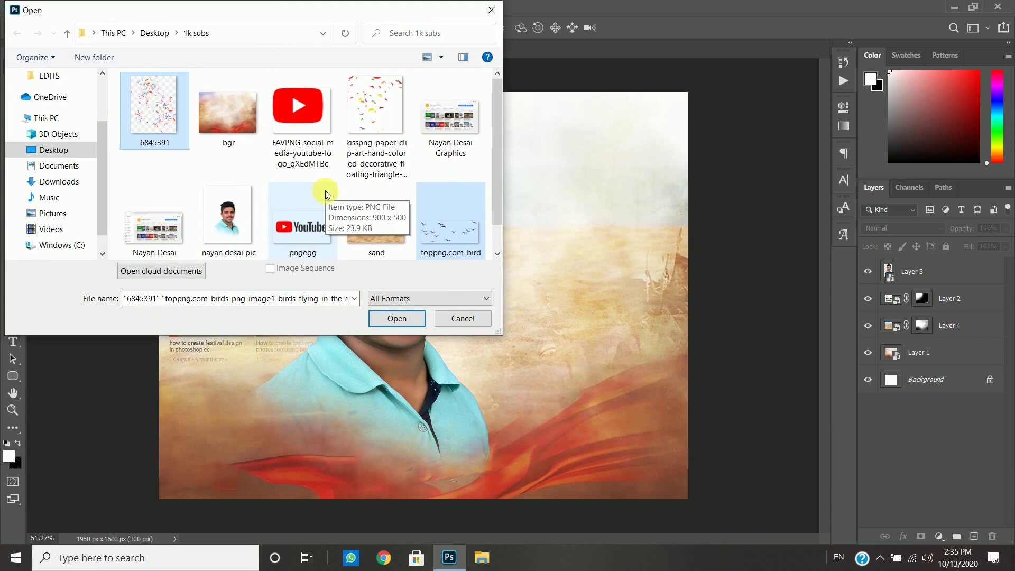
{"action": "left_click", "coordinate": [290, 91], "text": "ctrl"}
{"action": "left_click", "coordinate": [573, 345]}
{"action": "key", "text": "Return"}
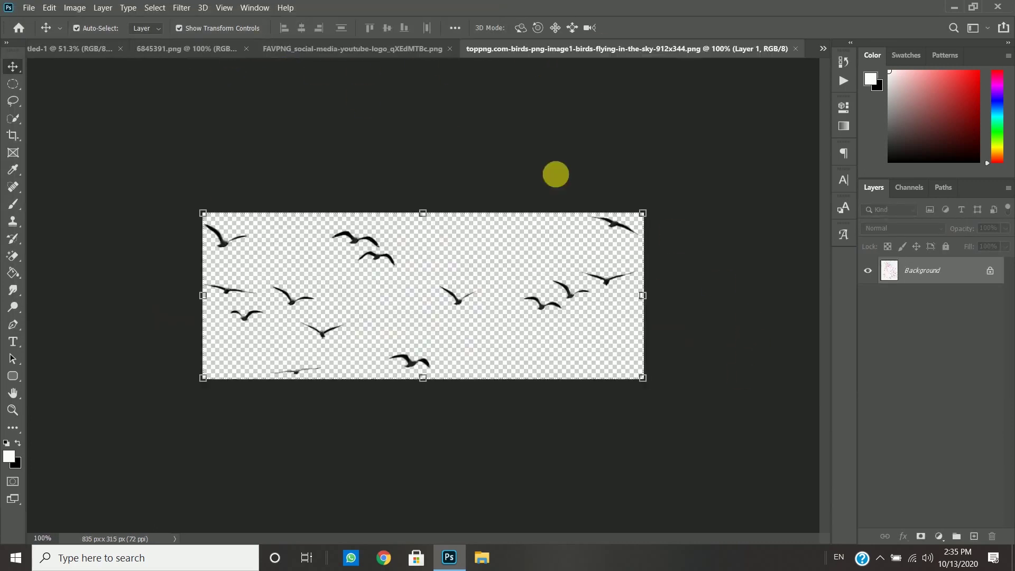
Step: Place the birds in the poster's upper-right sky as a Smart Object scaled to about 55%
{"action": "left_click_drag", "start_coordinate": [545, 308], "coordinate": [642, 227]}
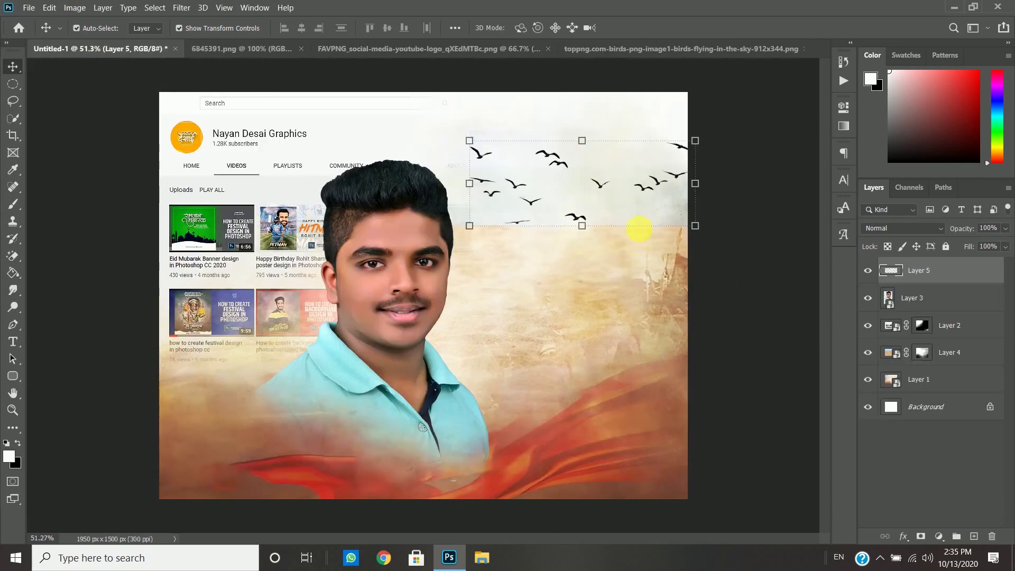
{"action": "right_click", "coordinate": [927, 273]}
{"action": "left_click", "coordinate": [799, 171]}
{"action": "left_click_drag", "start_coordinate": [696, 184], "coordinate": [633, 140]}
{"action": "mouse_move", "coordinate": [645, 141]}
{"action": "left_mouse_down"}
{"action": "mouse_move", "coordinate": [668, 141]}
{"action": "mouse_move", "coordinate": [646, 136]}
{"action": "left_mouse_up"}
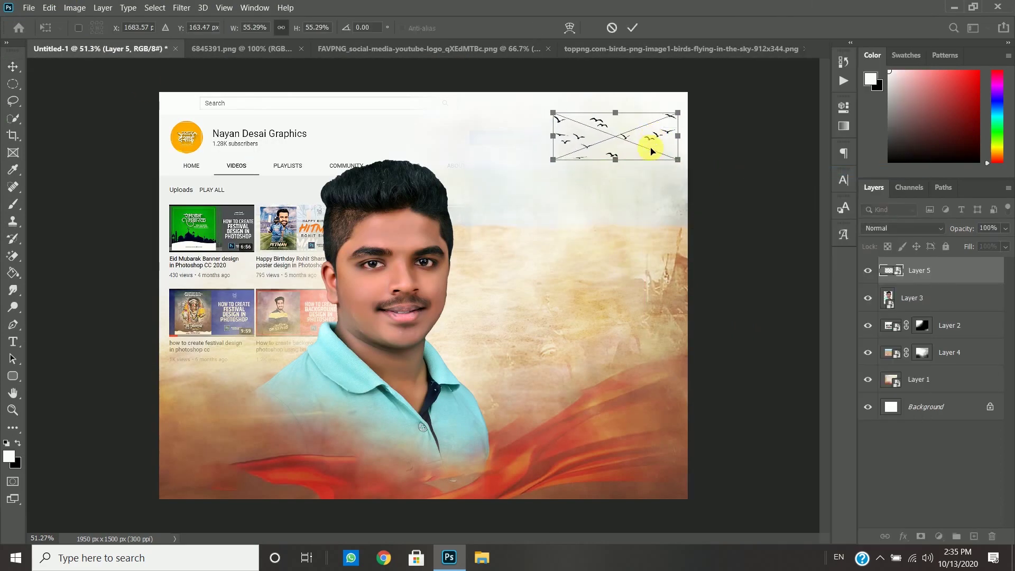
{"action": "left_click", "coordinate": [632, 28]}
Step: Compare blend modes on the birds layer, keep Normal, and set its opacity to 50%
{"action": "left_click", "coordinate": [904, 228]}
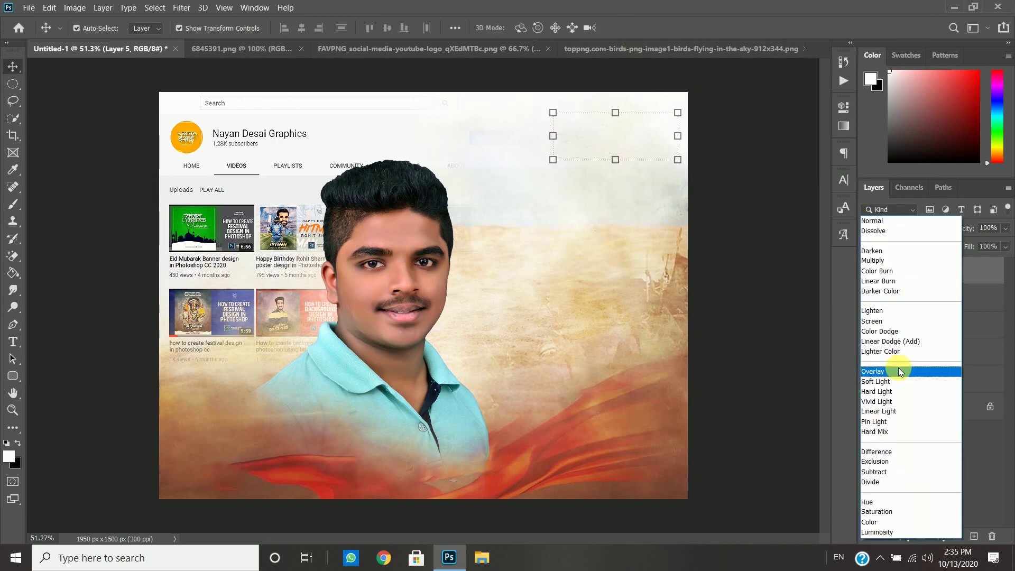
{"action": "left_click", "coordinate": [931, 221]}
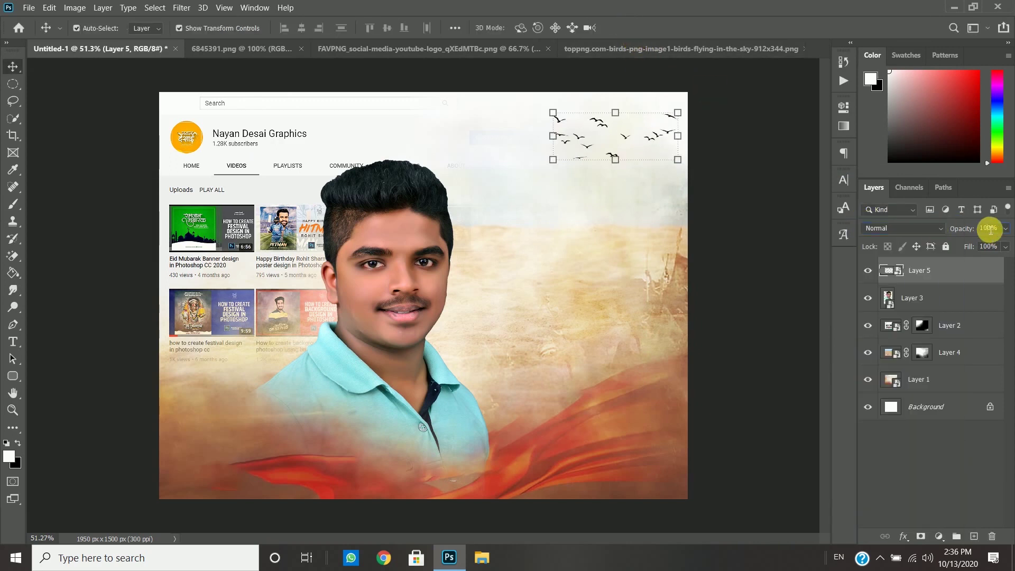
{"action": "left_click", "coordinate": [749, 225]}
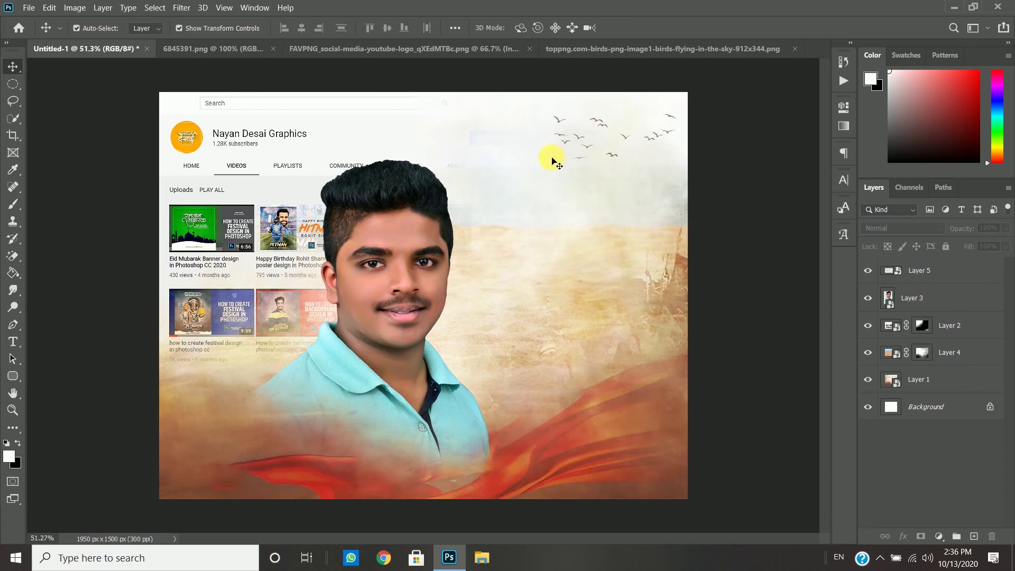
Step: Close the birds source document
{"action": "left_click", "coordinate": [382, 49]}
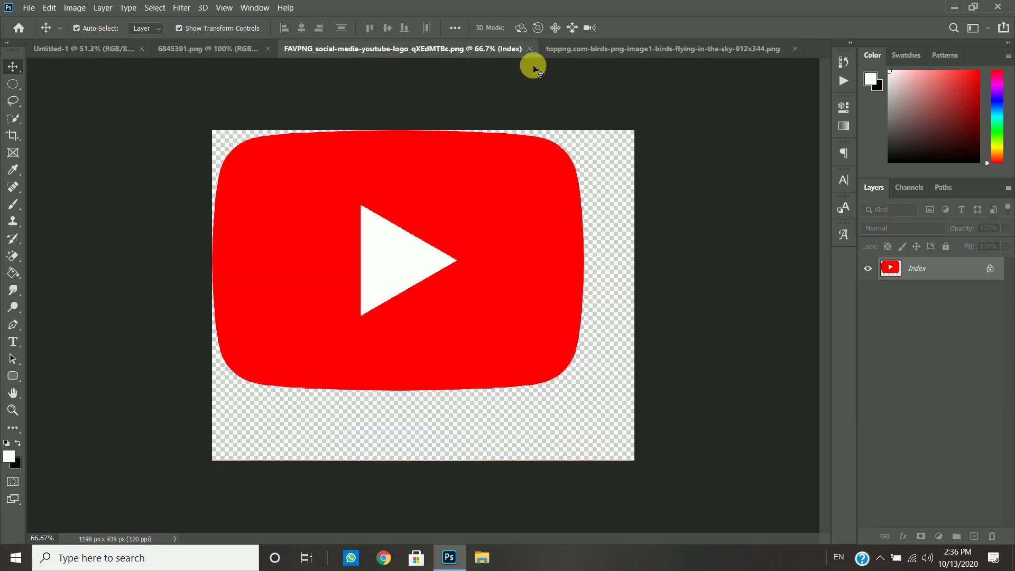
{"action": "left_click", "coordinate": [626, 49]}
{"action": "left_click", "coordinate": [795, 49]}
Step: Try the 6845391 confetti image on the poster beside the portrait and delete it
{"action": "left_click", "coordinate": [216, 49]}
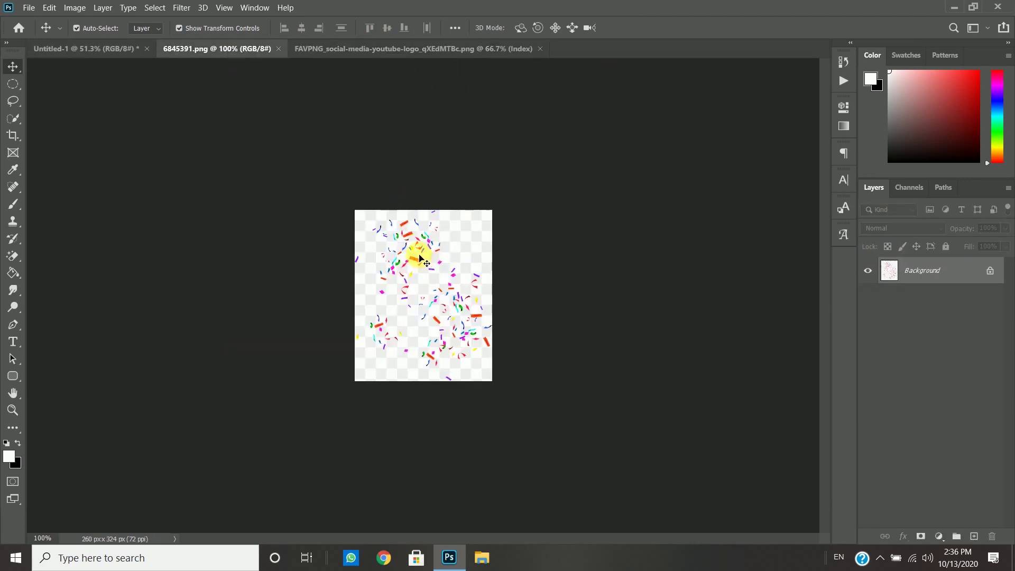
{"action": "left_click_drag", "start_coordinate": [119, 45], "coordinate": [492, 283]}
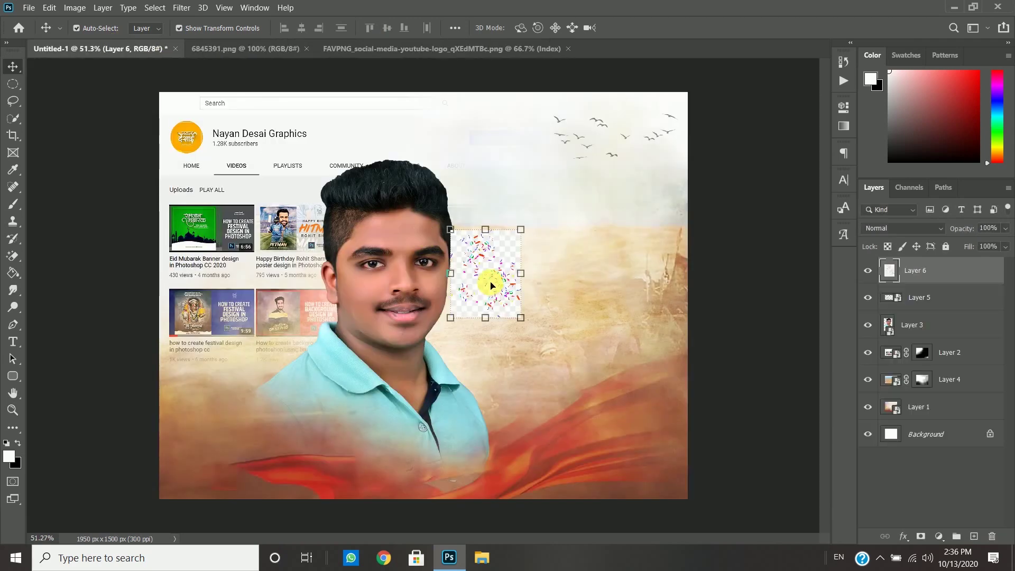
{"action": "key", "text": "Delete"}
Step: Close the 6845391 confetti document and open the kisspng coloured paper-triangle image from the 1k subs folder
{"action": "left_click", "coordinate": [288, 49]}
{"action": "left_click", "coordinate": [306, 49]}
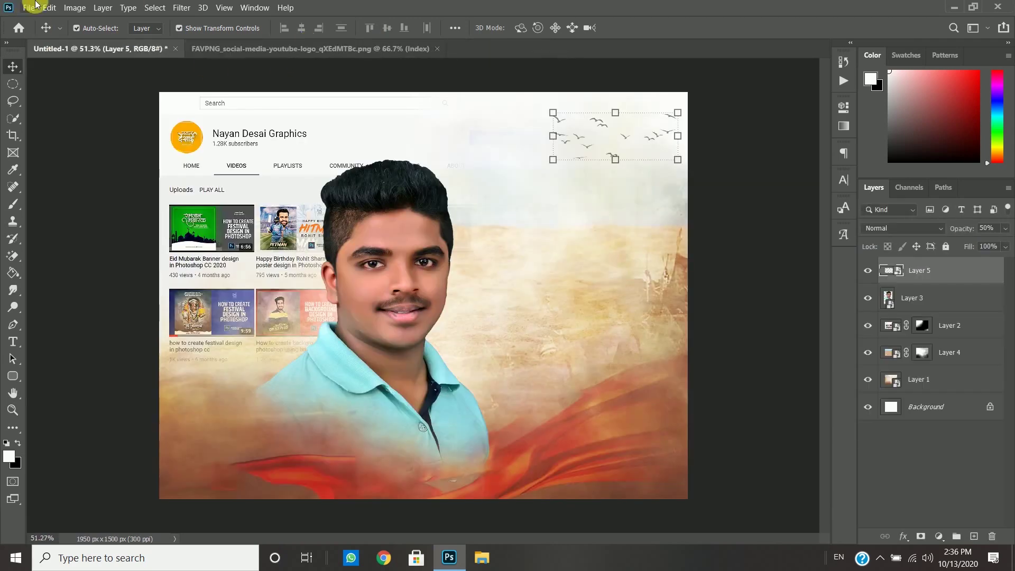
{"action": "left_click", "coordinate": [30, 8]}
{"action": "left_click", "coordinate": [38, 31]}
{"action": "left_click", "coordinate": [376, 127]}
{"action": "left_click", "coordinate": [397, 319]}
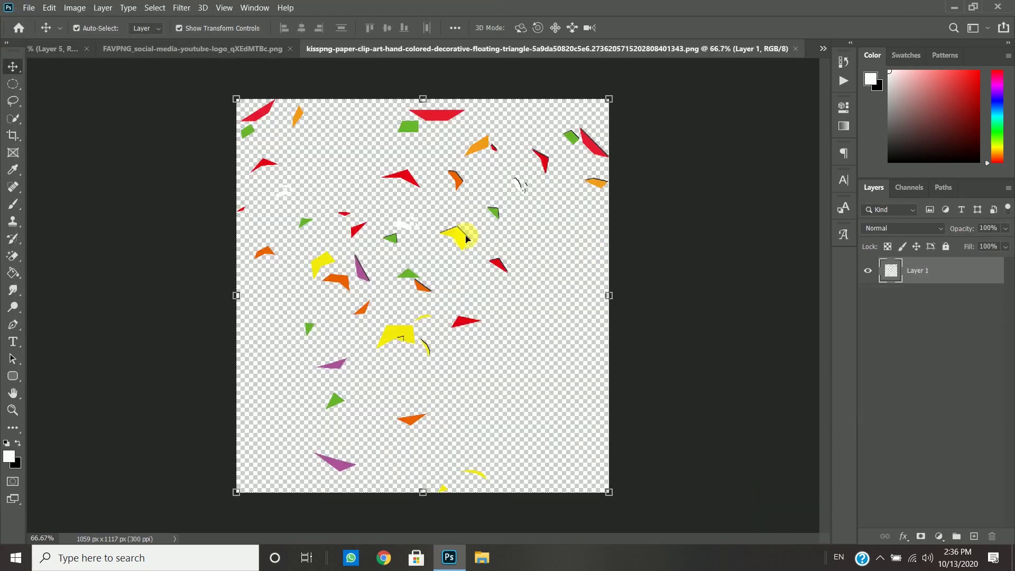
Step: Bring the coloured paper pieces into the poster, move their layer beneath the portrait and convert it to a Smart Object
{"action": "left_click_drag", "start_coordinate": [450, 236], "coordinate": [531, 320]}
{"action": "scroll", "coordinate": [551, 307], "scroll_direction": "down", "scroll_amount": 3}
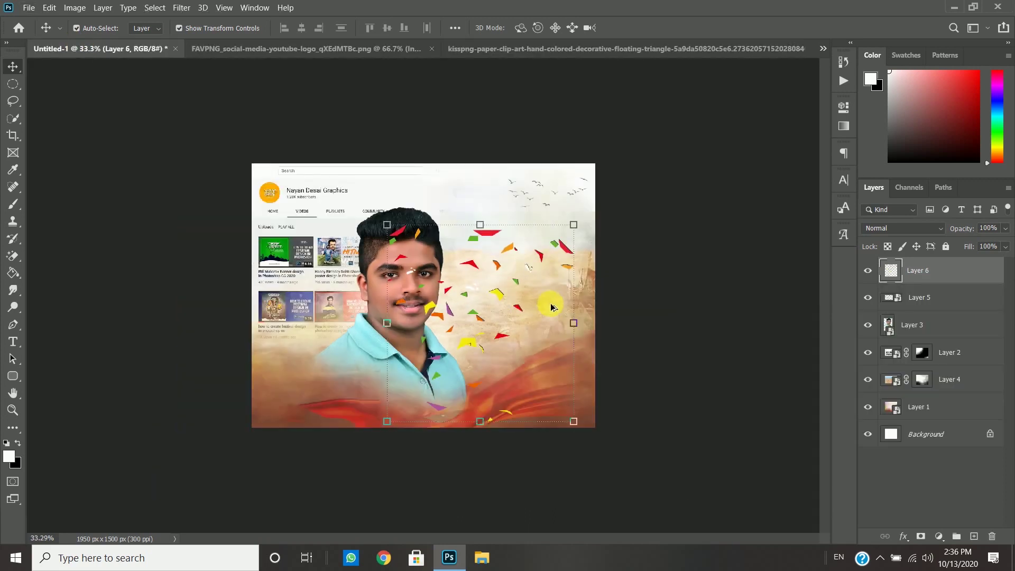
{"action": "left_click_drag", "start_coordinate": [941, 281], "coordinate": [940, 333]}
{"action": "right_click", "coordinate": [940, 328]}
{"action": "left_click", "coordinate": [772, 172]}
Step: Scale the paper pieces to about 184% so they span the canvas width, aligned with the canvas's upper edge
{"action": "left_click_drag", "start_coordinate": [387, 323], "coordinate": [249, 300]}
{"action": "left_click_drag", "start_coordinate": [571, 323], "coordinate": [594, 323]}
{"action": "left_click_drag", "start_coordinate": [512, 256], "coordinate": [492, 264]}
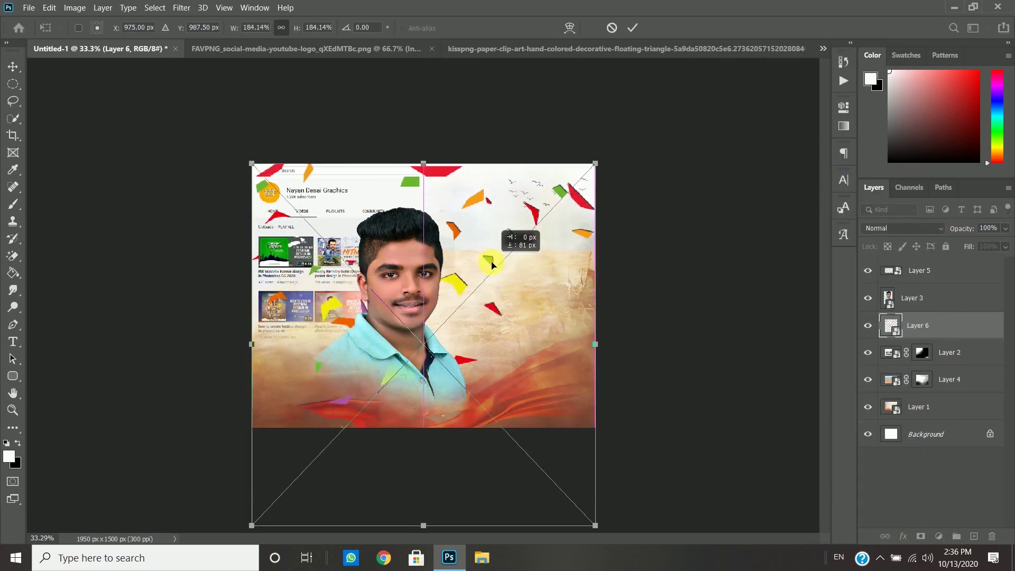
{"action": "left_click", "coordinate": [633, 28]}
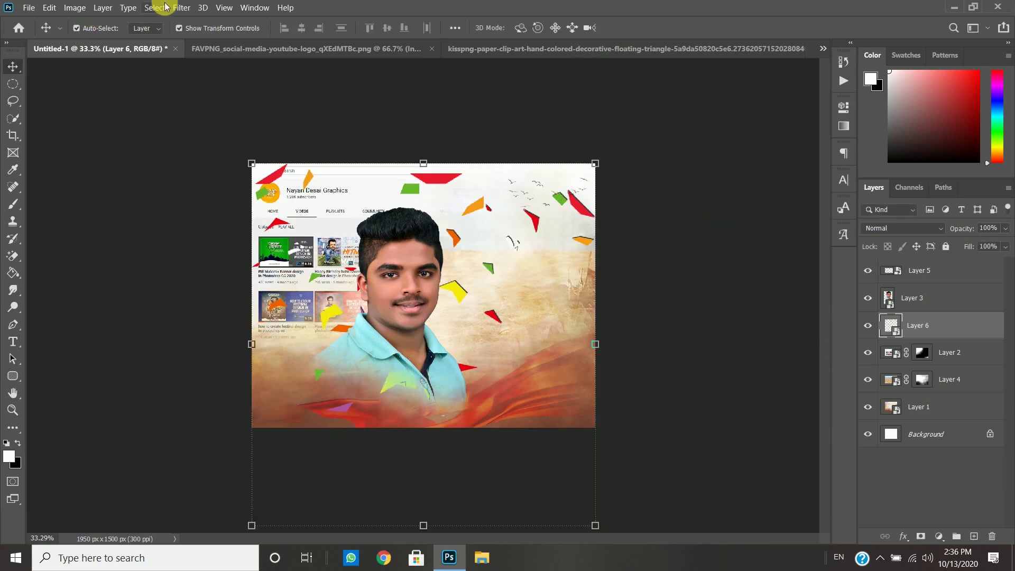
Step: Apply a Motion Blur to the paper pieces with a 45° angle and a distance of 106 pixels
{"action": "left_click", "coordinate": [181, 8]}
{"action": "mouse_move", "coordinate": [336, 143]}
{"action": "left_click", "coordinate": [356, 220]}
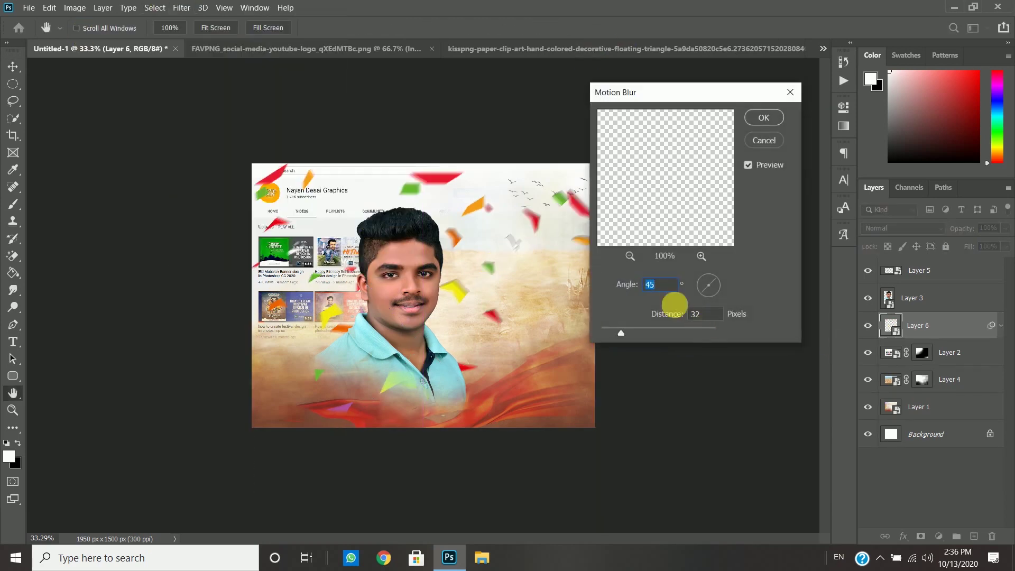
{"action": "left_click_drag", "start_coordinate": [631, 329], "coordinate": [644, 329]}
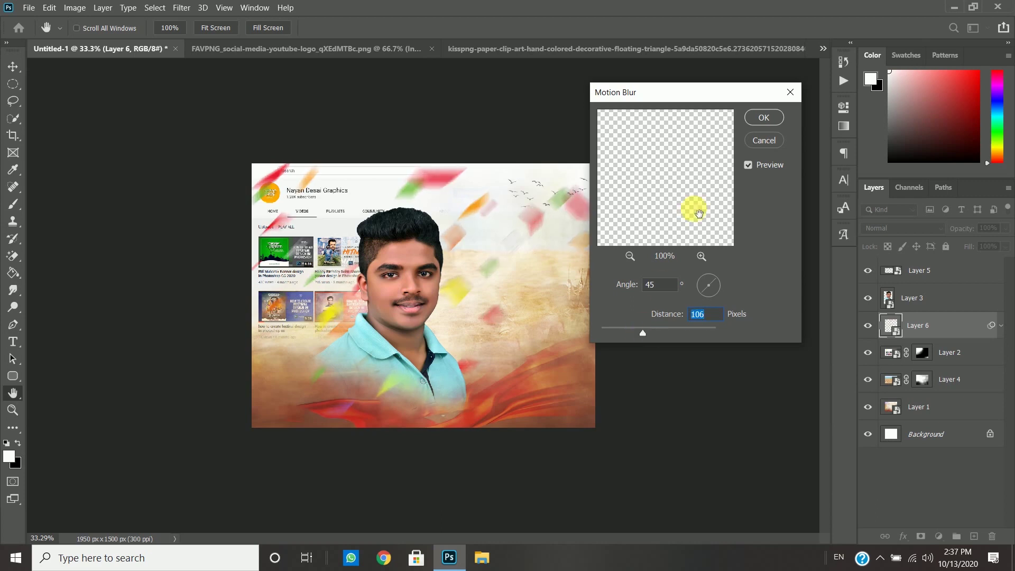
{"action": "left_click", "coordinate": [764, 118]}
Step: Compare blend modes on the blurred paper layer, keep Normal, and set its opacity to 50%
{"action": "left_click", "coordinate": [904, 228]}
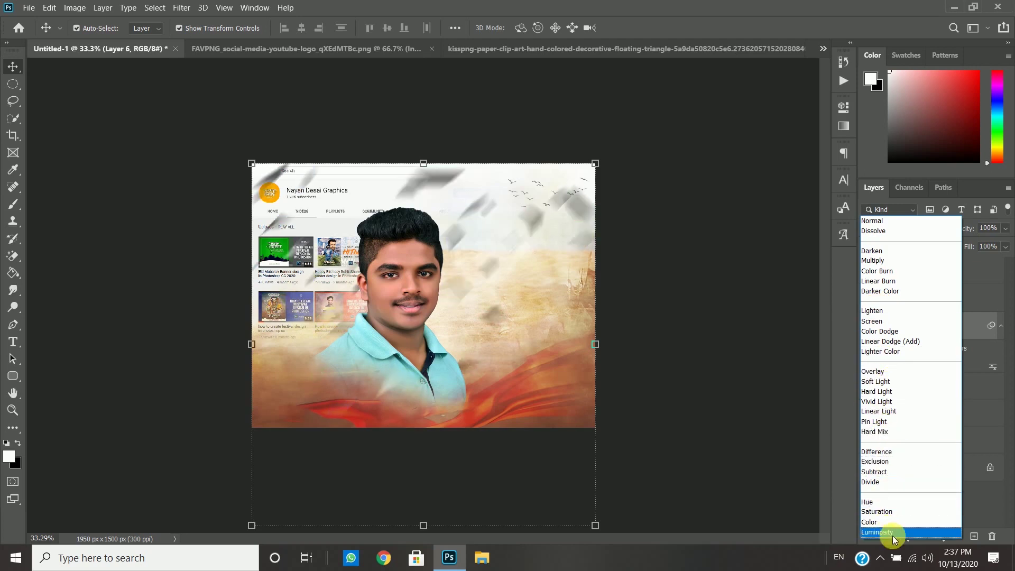
{"action": "left_click", "coordinate": [886, 221]}
{"action": "left_click_drag", "start_coordinate": [971, 232], "coordinate": [945, 244]}
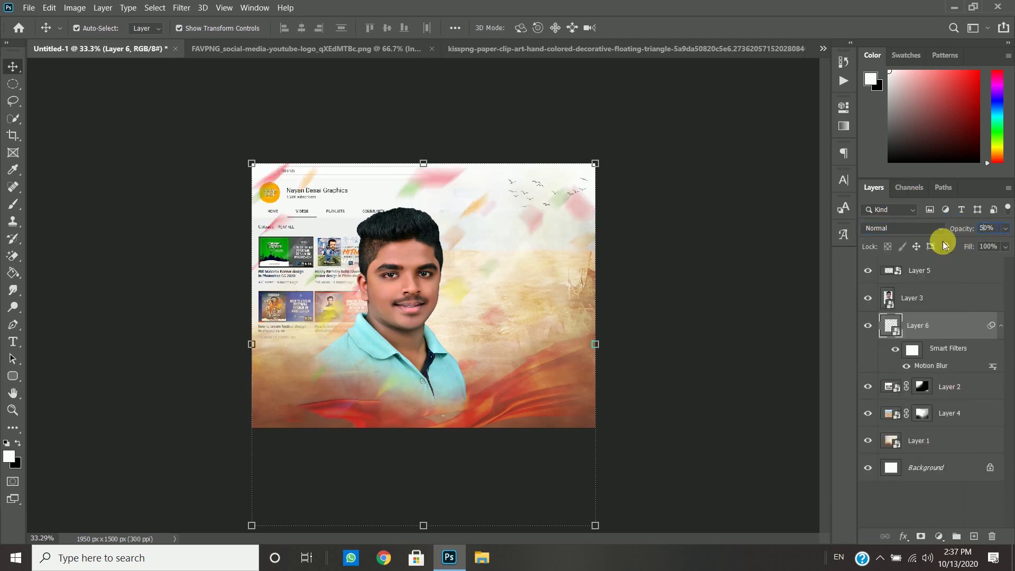
Step: Add a layer mask to the paper layer and brush away the pieces over the channel screenshot and beside the portrait
{"action": "left_click", "coordinate": [920, 536]}
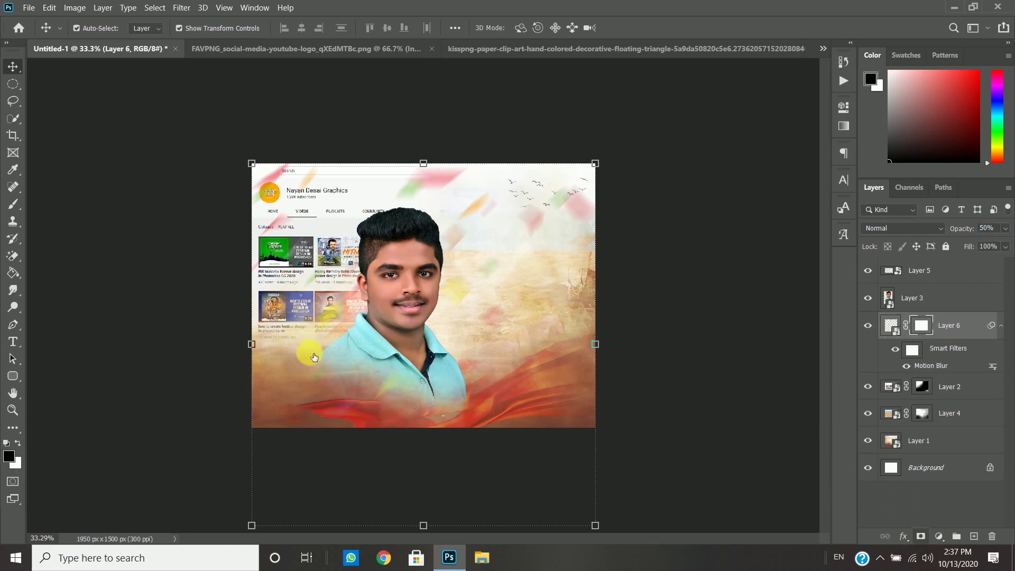
{"action": "left_click", "coordinate": [13, 204]}
{"action": "key", "text": "x"}
{"action": "mouse_move", "coordinate": [347, 273]}
{"action": "left_mouse_down"}
{"action": "mouse_move", "coordinate": [334, 386]}
{"action": "mouse_move", "coordinate": [392, 387]}
{"action": "left_mouse_up"}
{"action": "mouse_move", "coordinate": [506, 259]}
{"action": "left_mouse_down"}
{"action": "mouse_move", "coordinate": [496, 283]}
{"action": "mouse_move", "coordinate": [500, 354]}
{"action": "mouse_move", "coordinate": [498, 280]}
{"action": "mouse_move", "coordinate": [220, 340]}
{"action": "left_mouse_up"}
{"action": "left_click", "coordinate": [13, 67]}
{"action": "left_click", "coordinate": [796, 270]}
{"action": "key", "text": "x"}
{"action": "scroll", "coordinate": [355, 317], "scroll_direction": "up", "scroll_amount": 3}
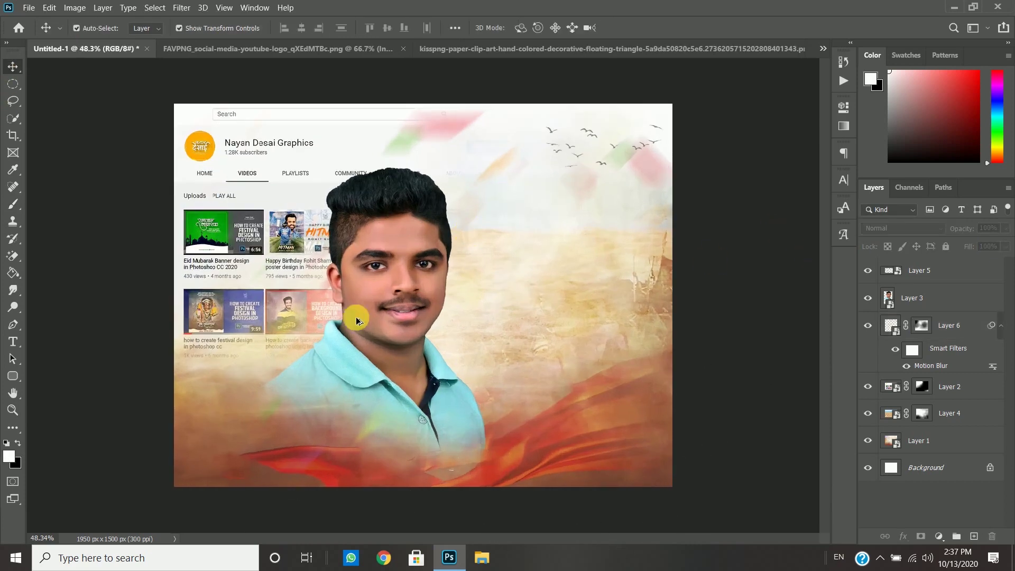
Step: Try to bring the indexed-color YouTube logo into the poster document
{"action": "left_click", "coordinate": [292, 50]}
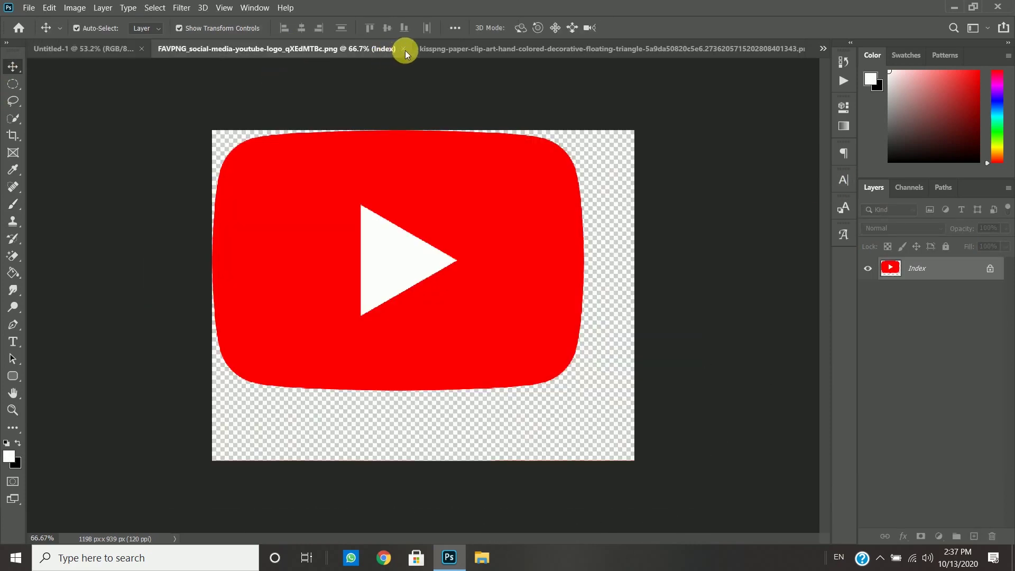
{"action": "left_click_drag", "start_coordinate": [400, 184], "coordinate": [801, 344]}
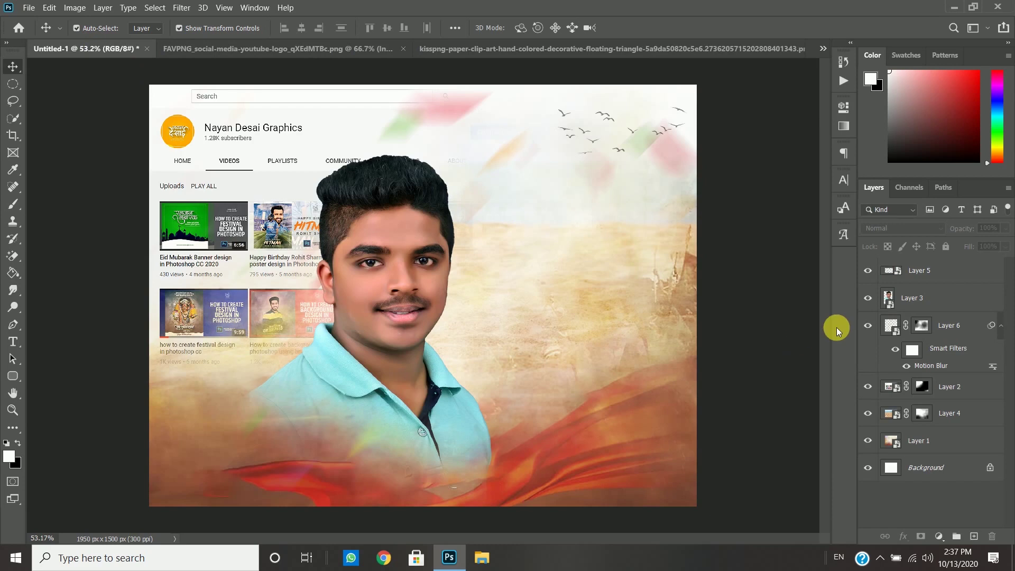
{"action": "left_click", "coordinate": [280, 49]}
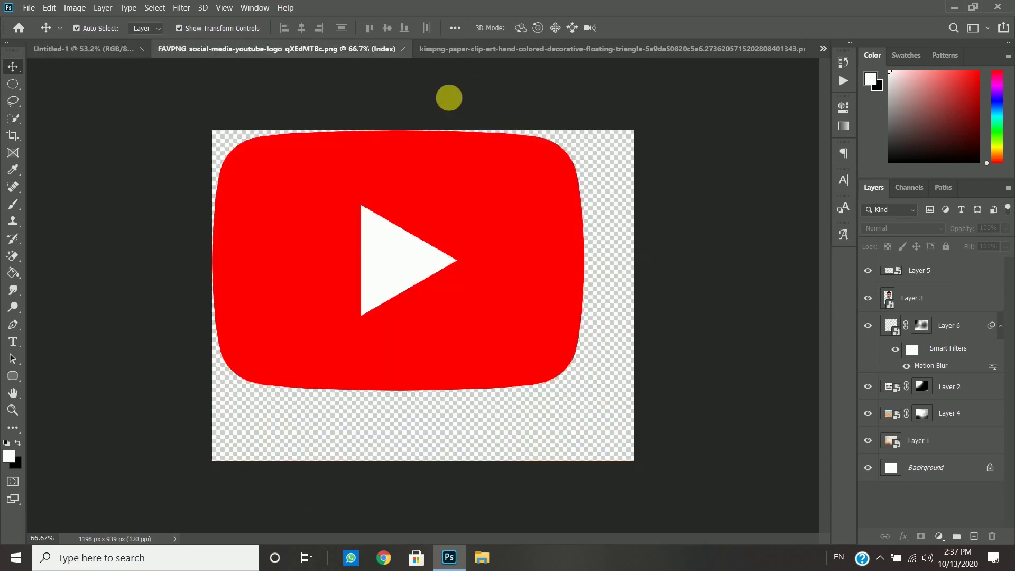
{"action": "left_click_drag", "start_coordinate": [449, 98], "coordinate": [290, 50]}
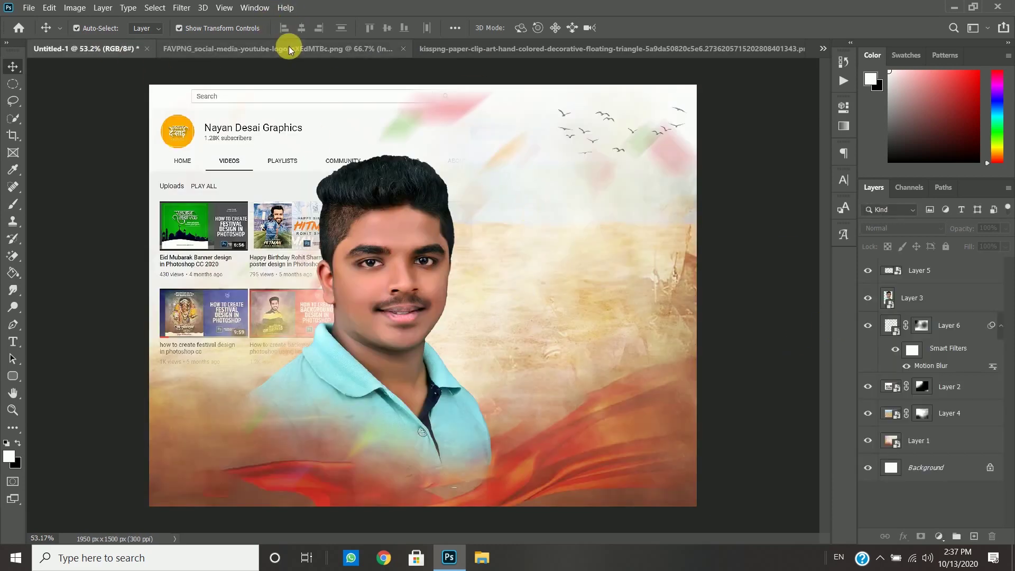
Step: Convert the YouTube logo document to RGB Color mode
{"action": "left_click", "coordinate": [289, 49]}
{"action": "left_click", "coordinate": [65, 7]}
{"action": "mouse_move", "coordinate": [163, 20]}
{"action": "left_click", "coordinate": [243, 69]}
Step: Place the YouTube logo in the poster as a Smart Object, scaled to about 19% and positioned just below the birds
{"action": "left_click_drag", "start_coordinate": [400, 237], "coordinate": [483, 268]}
{"action": "right_click", "coordinate": [918, 271]}
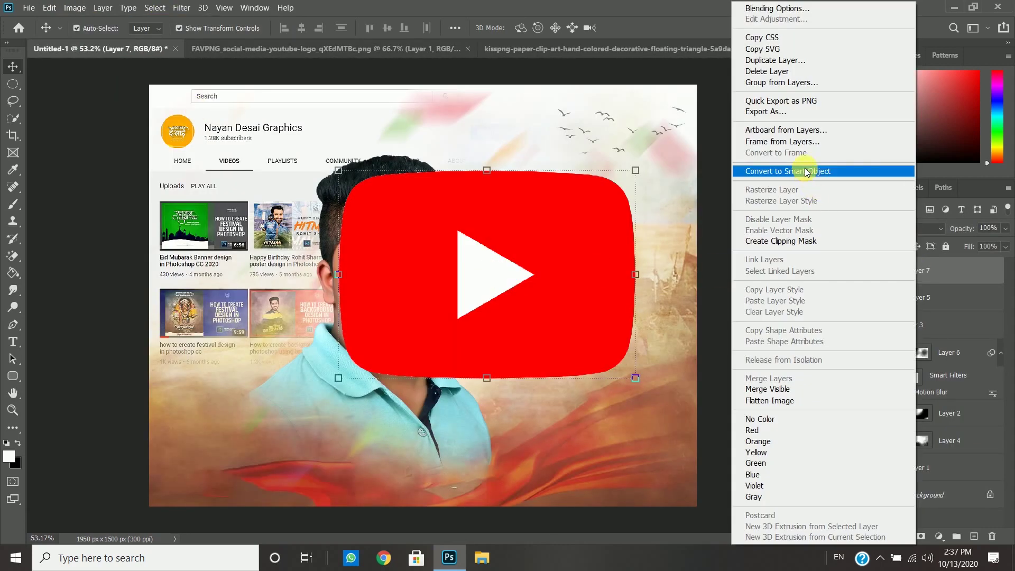
{"action": "left_click", "coordinate": [806, 171]}
{"action": "left_click_drag", "start_coordinate": [635, 274], "coordinate": [598, 218]}
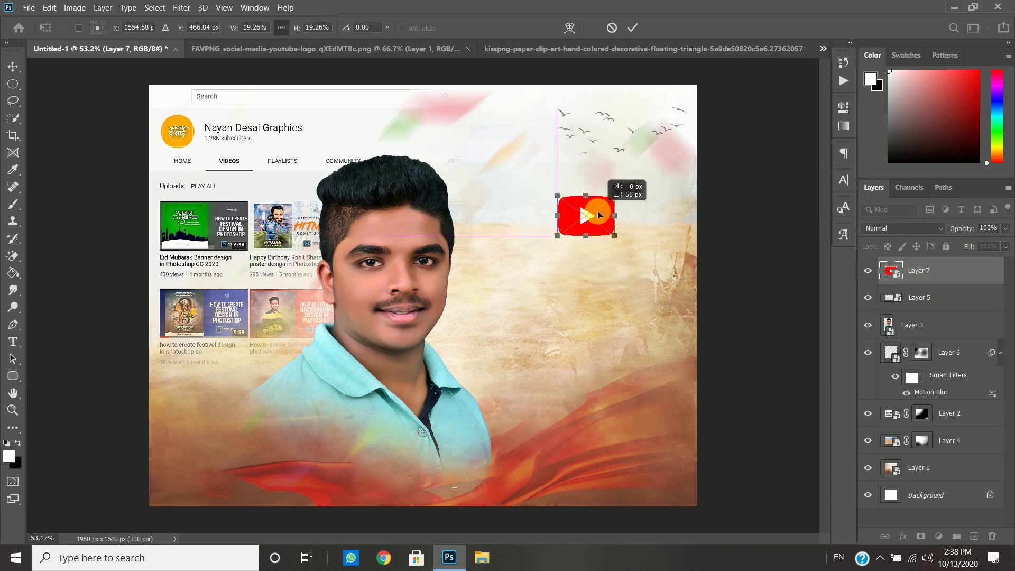
{"action": "left_click", "coordinate": [640, 31]}
{"action": "left_click", "coordinate": [646, 71]}
Step: Load the outline of the YouTube logo layer as a selection
{"action": "scroll", "coordinate": [568, 222], "scroll_direction": "up", "scroll_amount": 8}
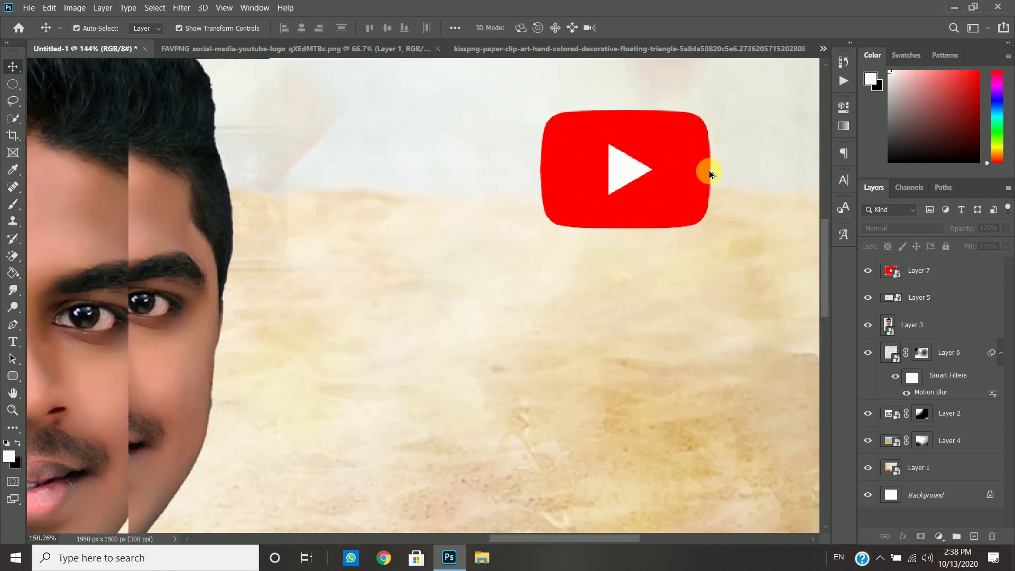
{"action": "scroll", "coordinate": [714, 182], "scroll_direction": "up", "scroll_amount": 2}
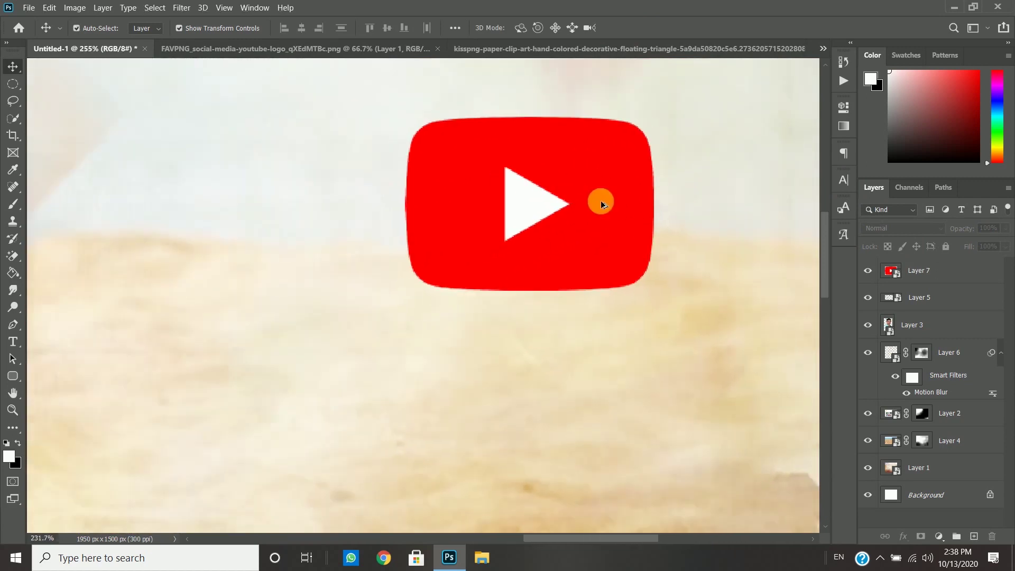
{"action": "left_click", "coordinate": [615, 188]}
{"action": "left_click", "coordinate": [894, 271], "text": "ctrl"}
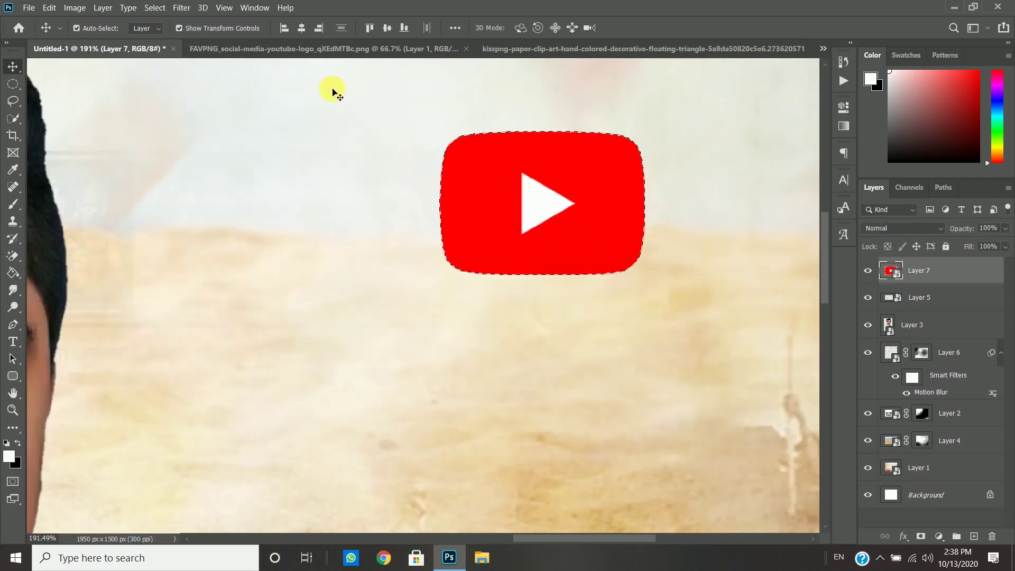
Step: Enlarge the selection around the YouTube logo to about 111% using Transform Selection
{"action": "right_click", "coordinate": [13, 86]}
{"action": "left_click", "coordinate": [58, 85]}
{"action": "right_click", "coordinate": [585, 163]}
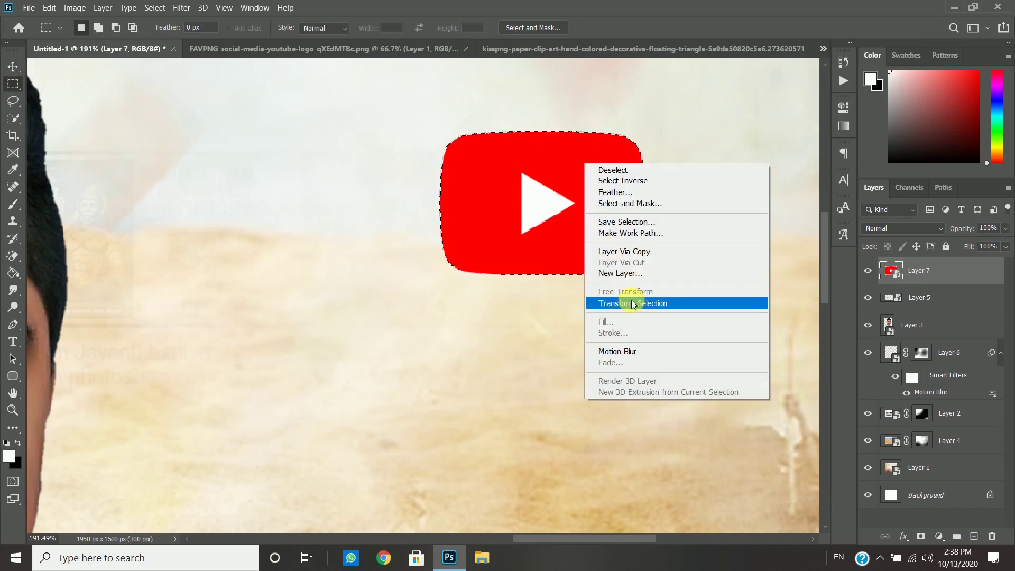
{"action": "left_click", "coordinate": [635, 302]}
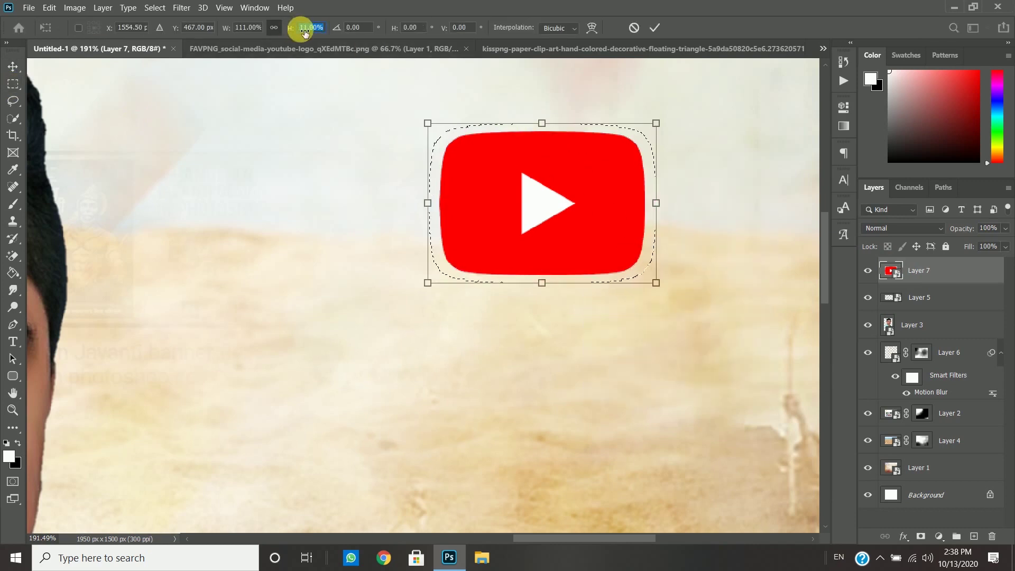
{"action": "left_click", "coordinate": [655, 28]}
{"action": "right_click", "coordinate": [620, 182]}
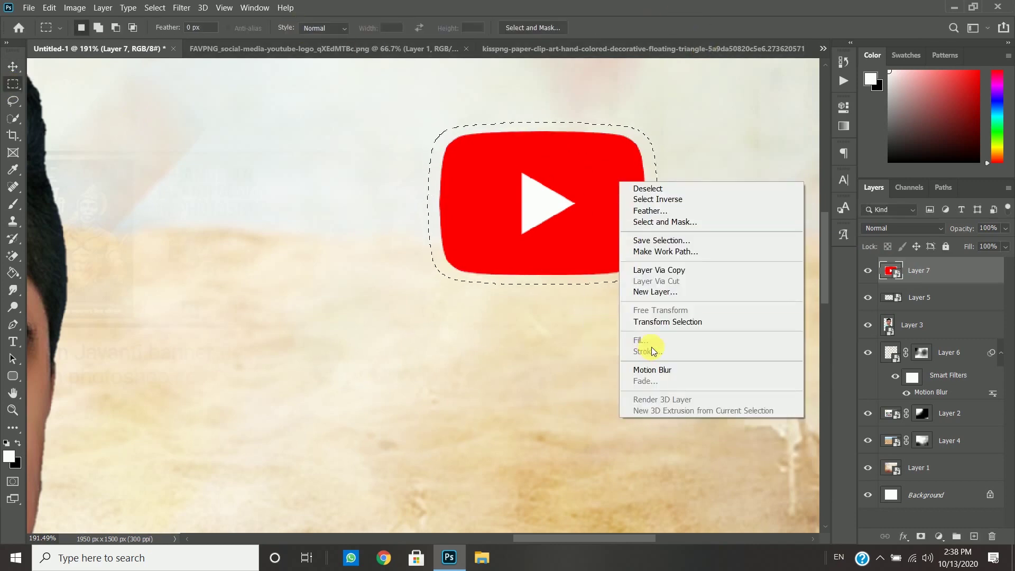
Step: Fill the enlarged selection with black (000000) on a new layer and place that layer directly beneath the YouTube logo layer
{"action": "left_click", "coordinate": [562, 215]}
{"action": "left_click", "coordinate": [975, 536]}
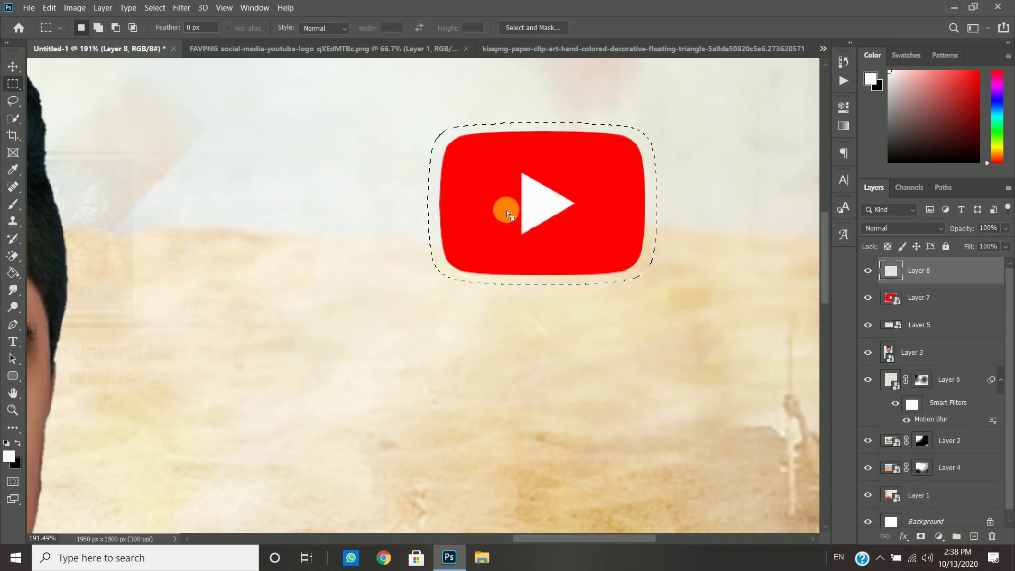
{"action": "right_click", "coordinate": [507, 211]}
{"action": "left_click", "coordinate": [564, 366]}
{"action": "left_click", "coordinate": [500, 139]}
{"action": "left_click", "coordinate": [505, 167]}
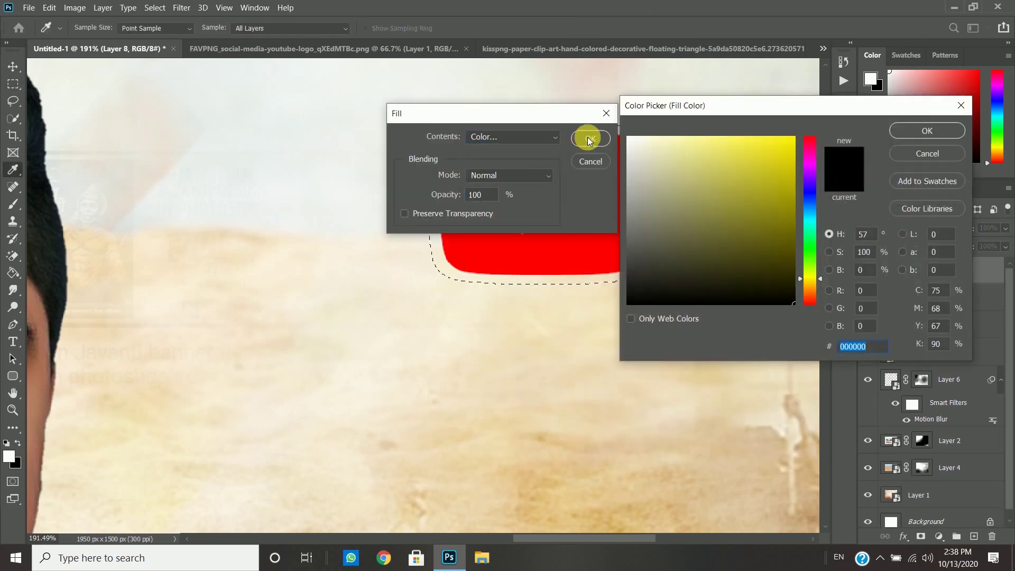
{"action": "left_click", "coordinate": [927, 131]}
{"action": "left_click", "coordinate": [603, 138]}
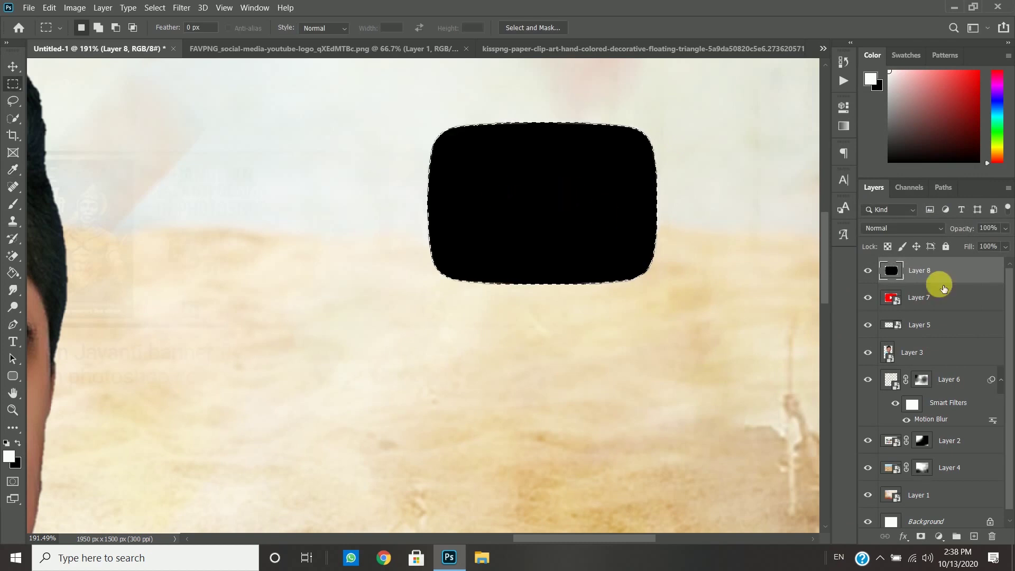
{"action": "left_click_drag", "start_coordinate": [944, 287], "coordinate": [925, 312]}
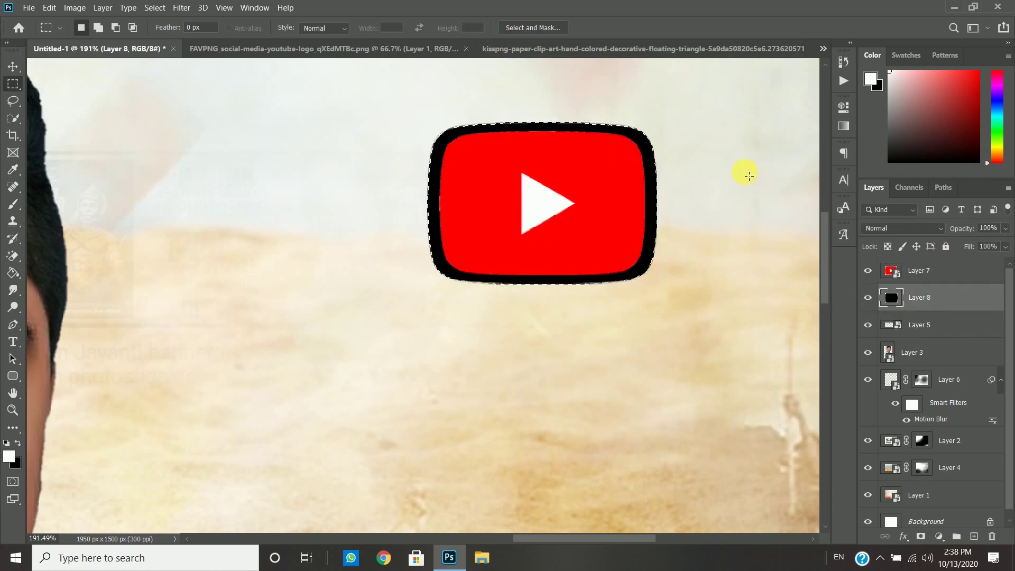
Step: Set the black shape layer's fill to 0%, give it a thin black inside Stroke, and clear the selection
{"action": "left_click_drag", "start_coordinate": [1005, 247], "coordinate": [765, 254]}
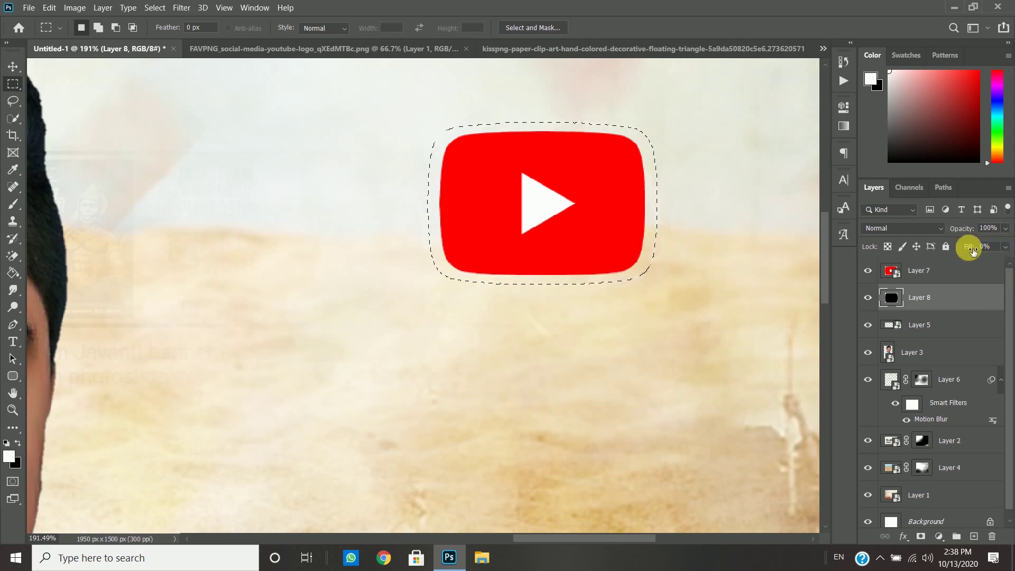
{"action": "left_click", "coordinate": [904, 536]}
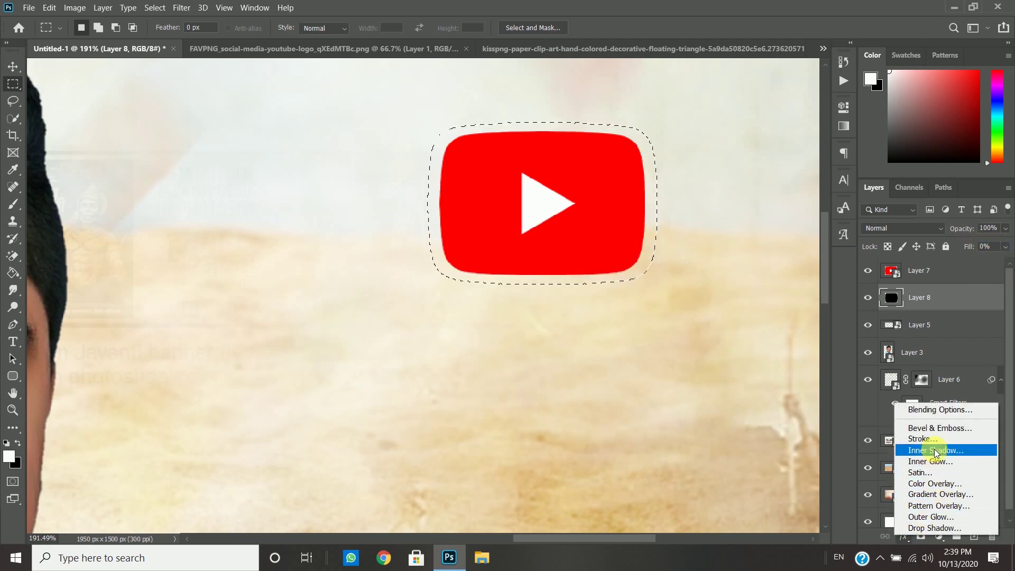
{"action": "left_click", "coordinate": [935, 528]}
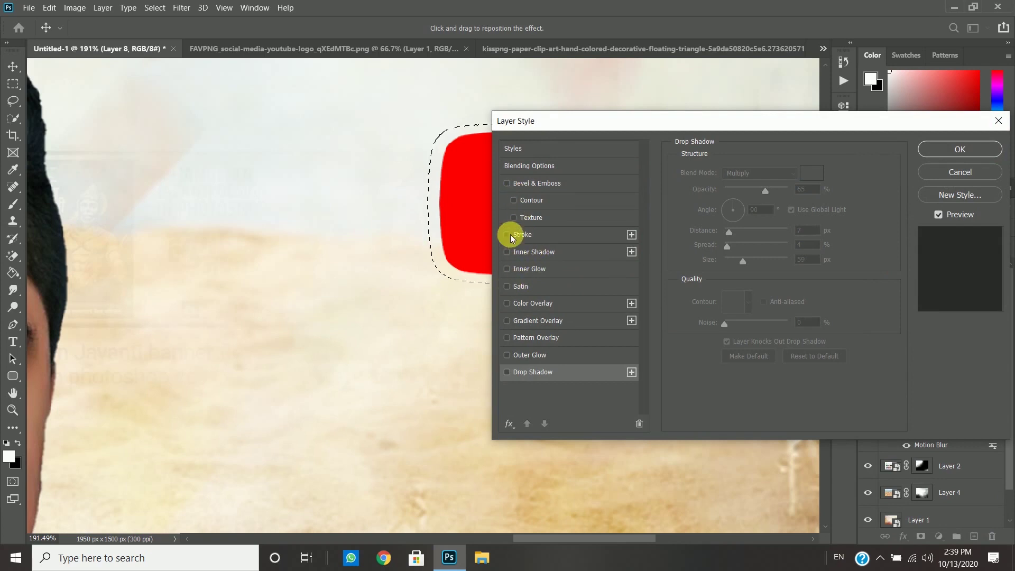
{"action": "left_click", "coordinate": [529, 235]}
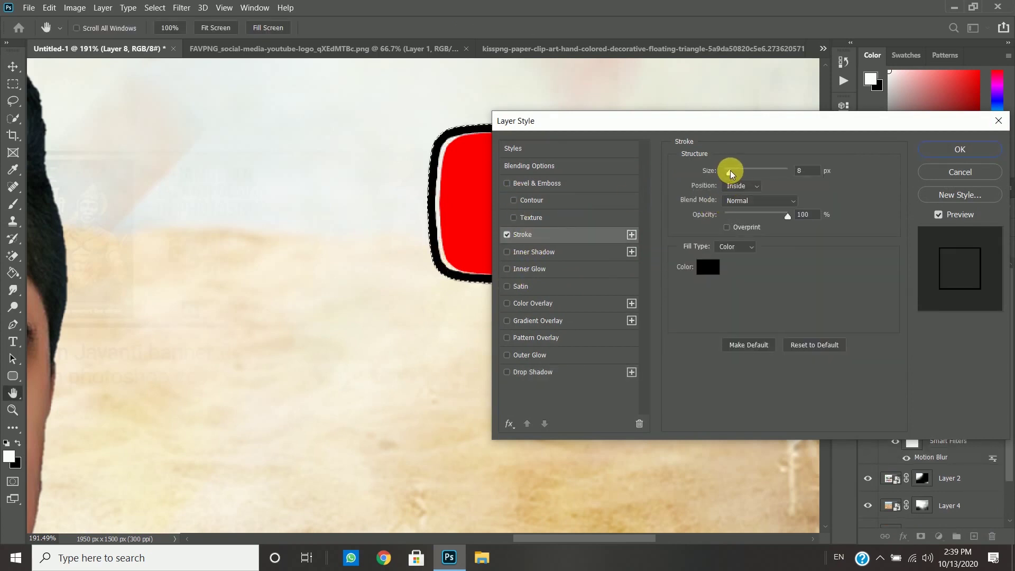
{"action": "left_click", "coordinate": [931, 150]}
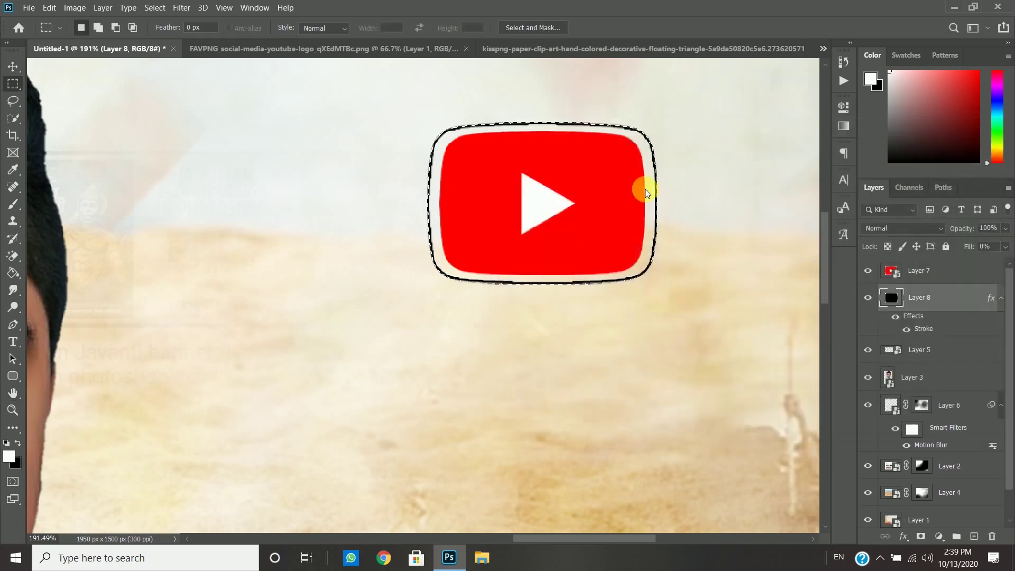
{"action": "right_click", "coordinate": [350, 161]}
{"action": "left_click", "coordinate": [373, 168]}
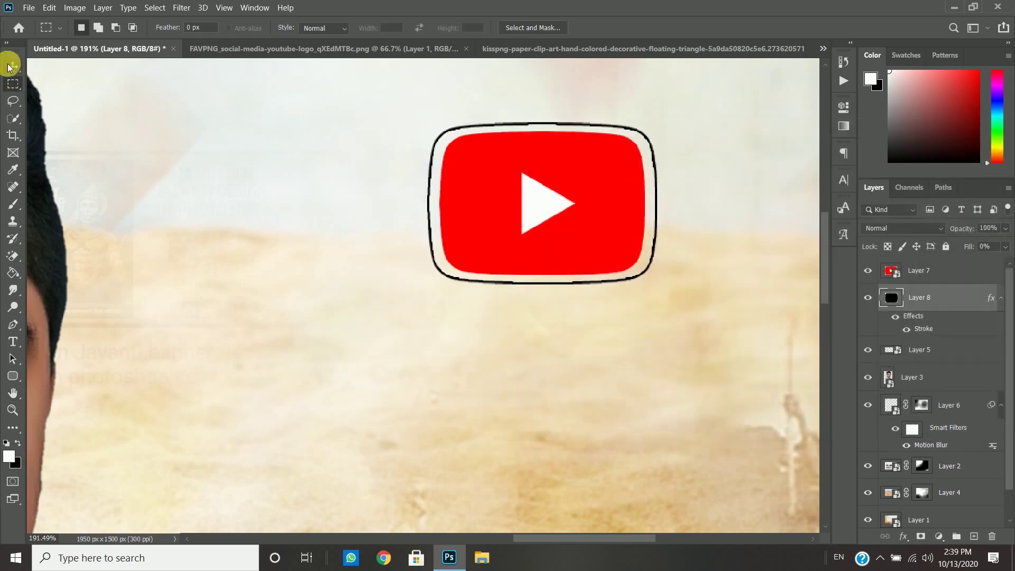
Step: Scale the outline around the YouTube logo to 105% in width and height
{"action": "left_click", "coordinate": [13, 67]}
{"action": "left_click", "coordinate": [538, 123]}
{"action": "left_click_drag", "start_coordinate": [290, 29], "coordinate": [297, 31]}
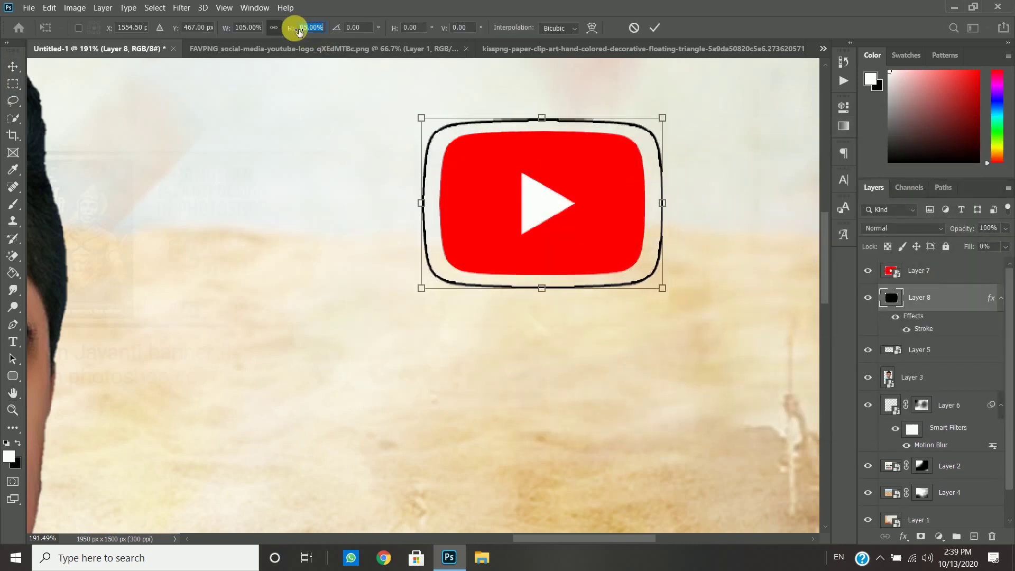
{"action": "left_click", "coordinate": [656, 29]}
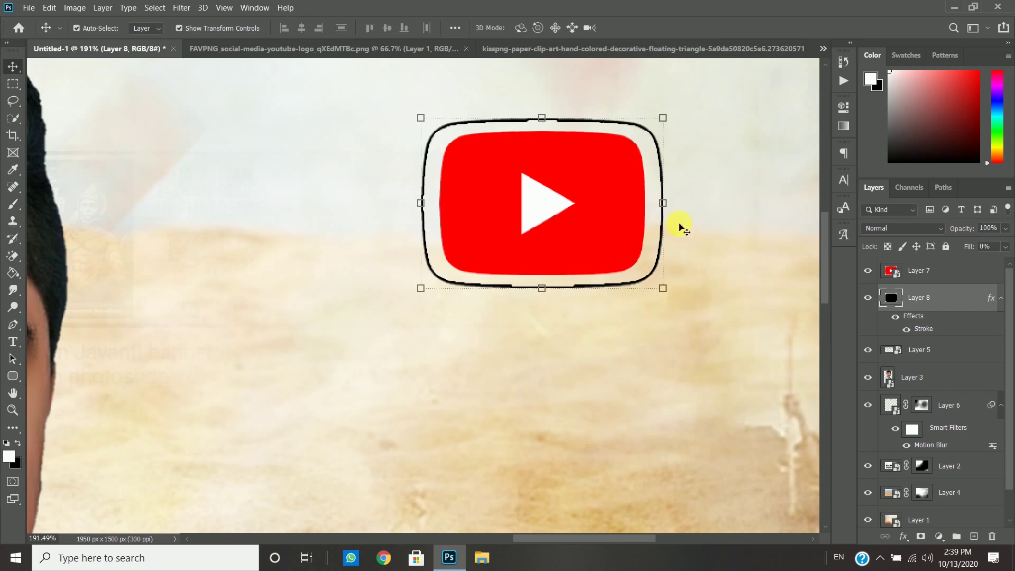
Step: Cut a narrow vertical strip out of the middle of the outline around the YouTube logo
{"action": "left_click", "coordinate": [14, 84]}
{"action": "left_click_drag", "start_coordinate": [533, 109], "coordinate": [564, 319]}
{"action": "key", "text": "Left"}
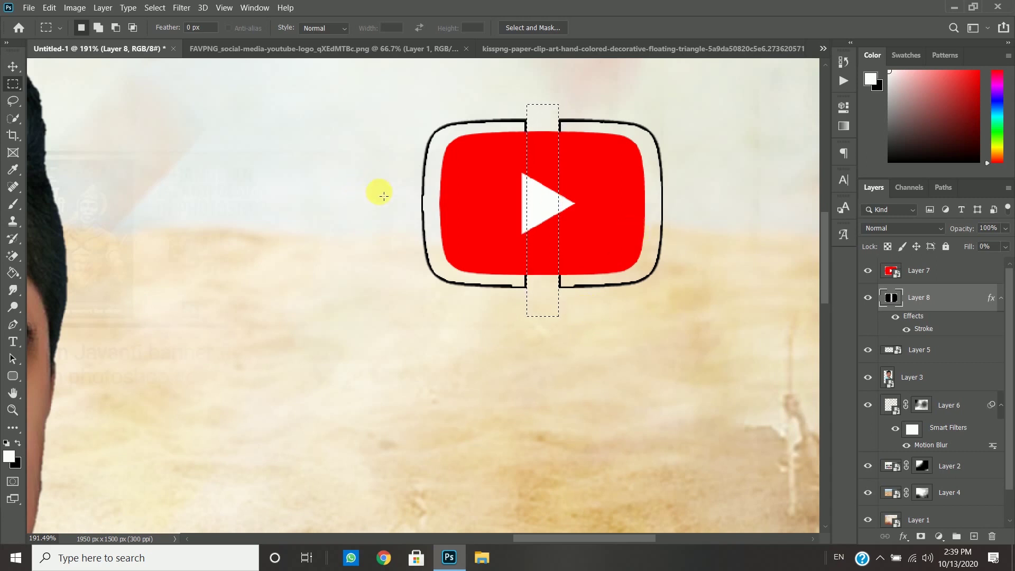
Step: Delete a narrow horizontal strip across the middle of the logo's outline layer, centred on the logo, and deselect
{"action": "left_click_drag", "start_coordinate": [379, 184], "coordinate": [688, 208]}
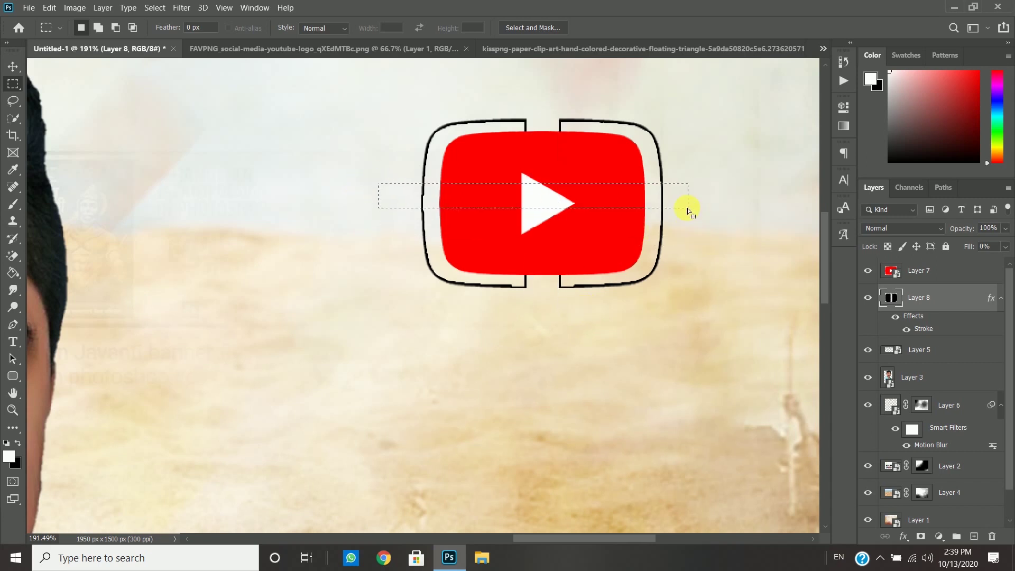
{"action": "key", "text": "Down"}
{"action": "key", "text": "Down"}
{"action": "key", "text": "Down"}
{"action": "key", "text": "Down"}
{"action": "key", "text": "Down"}
{"action": "key", "text": "Down"}
{"action": "key", "text": "Down"}
{"action": "key", "text": "Down"}
{"action": "key", "text": "Delete"}
{"action": "right_click", "coordinate": [639, 136]}
{"action": "left_click", "coordinate": [654, 141]}
Step: Set the logo outline layer's opacity to 15% and its blend mode to Overlay
{"action": "left_click", "coordinate": [10, 68]}
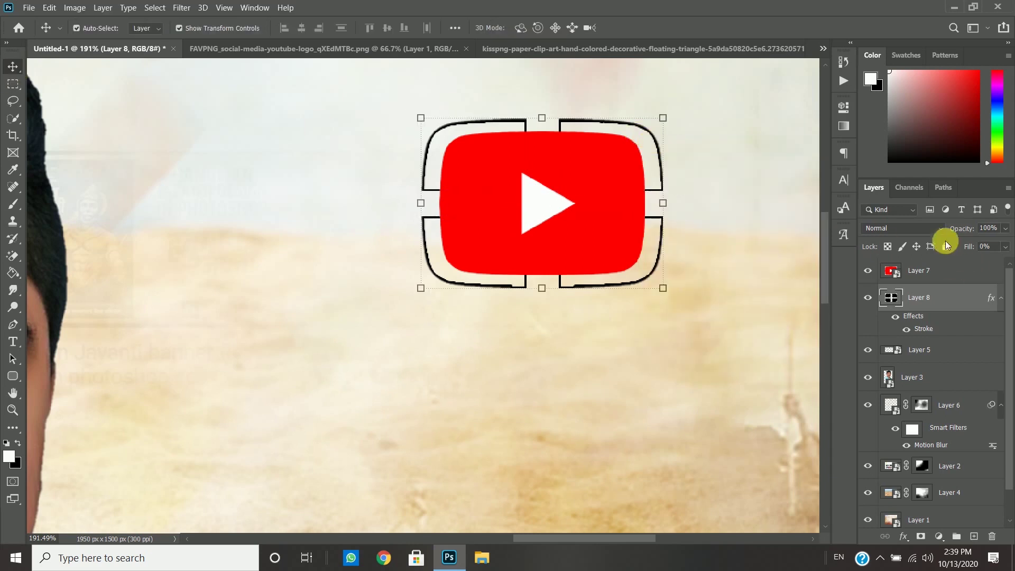
{"action": "left_click_drag", "start_coordinate": [970, 227], "coordinate": [914, 226]}
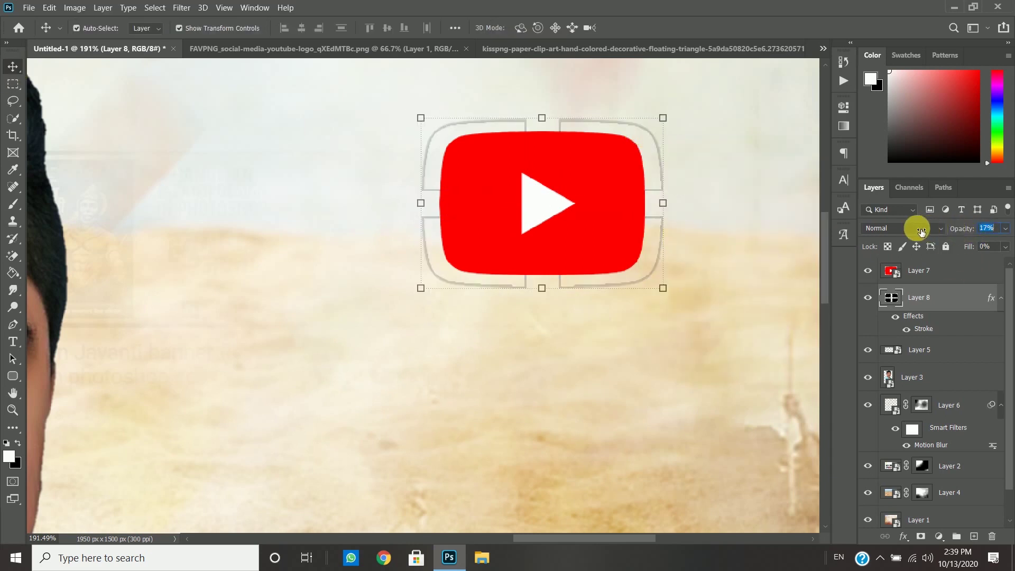
{"action": "type", "text": "15"}
{"action": "key", "text": "Return"}
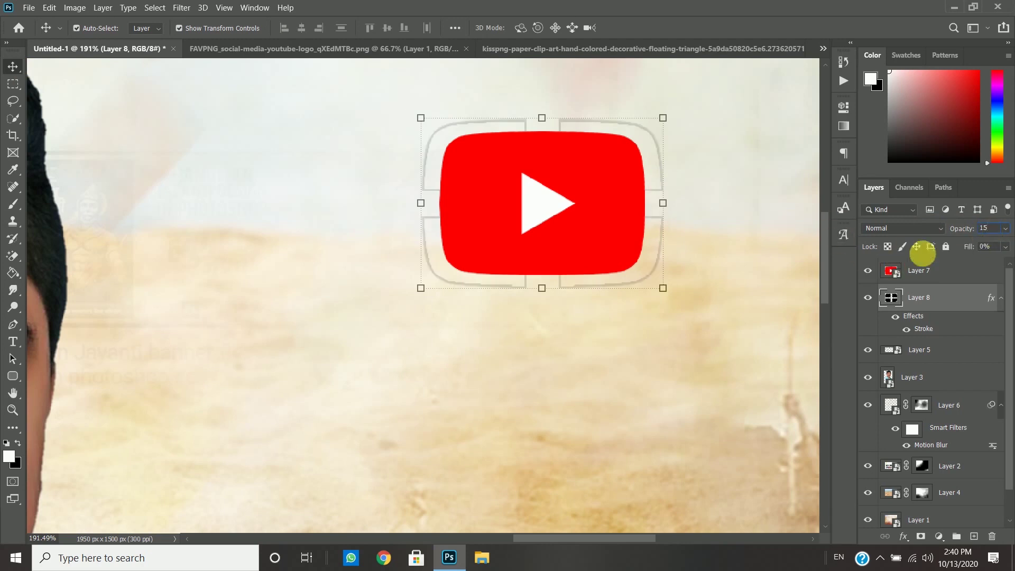
{"action": "left_click", "coordinate": [902, 228]}
{"action": "left_click", "coordinate": [892, 372]}
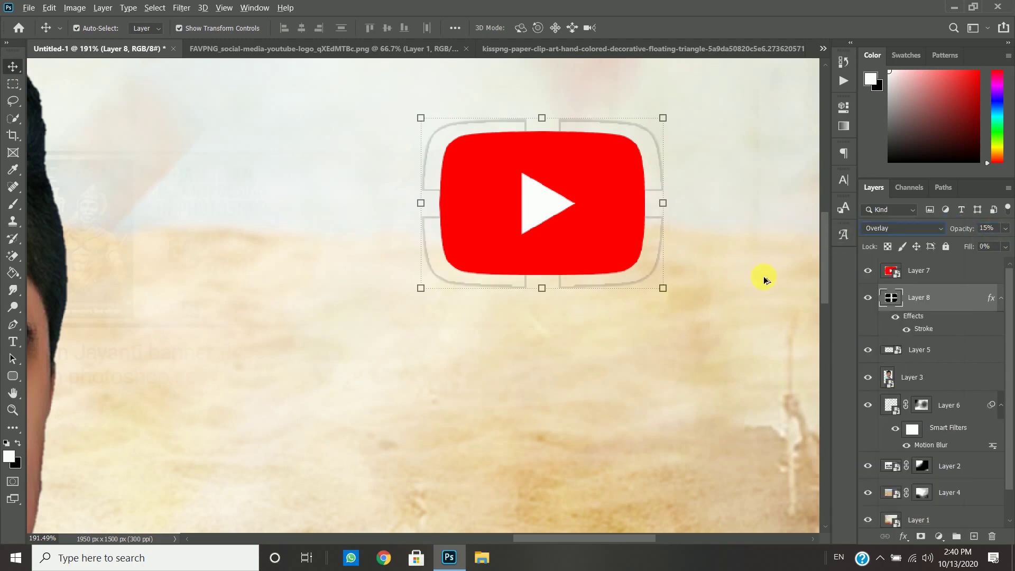
Step: Lock Layer 2, Layer 4, Layer 6 and Layer 1
{"action": "left_click", "coordinate": [730, 272]}
{"action": "scroll", "coordinate": [741, 284], "scroll_direction": "down", "scroll_amount": 8}
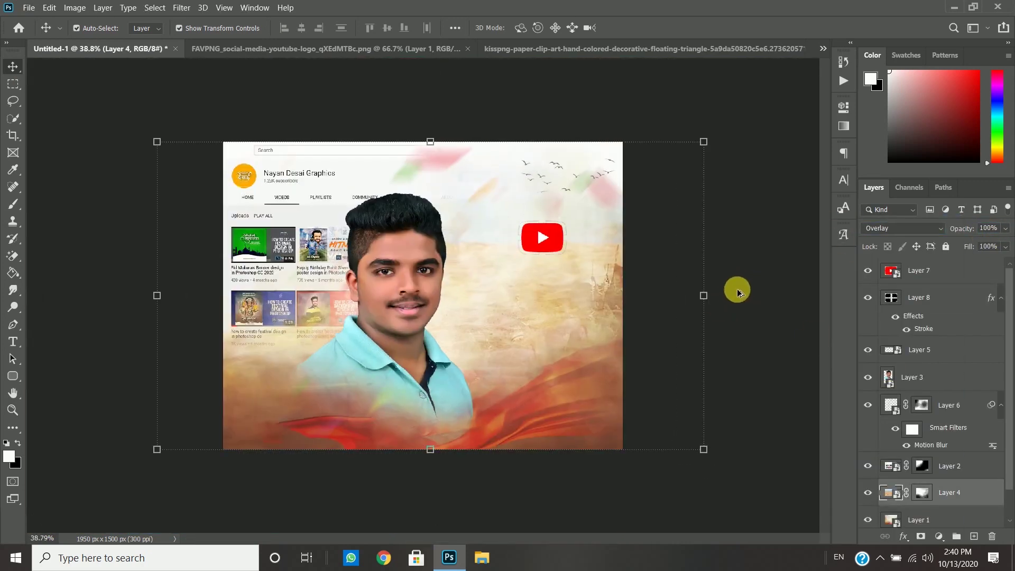
{"action": "left_click", "coordinate": [952, 466], "text": "shift"}
{"action": "left_click", "coordinate": [946, 246]}
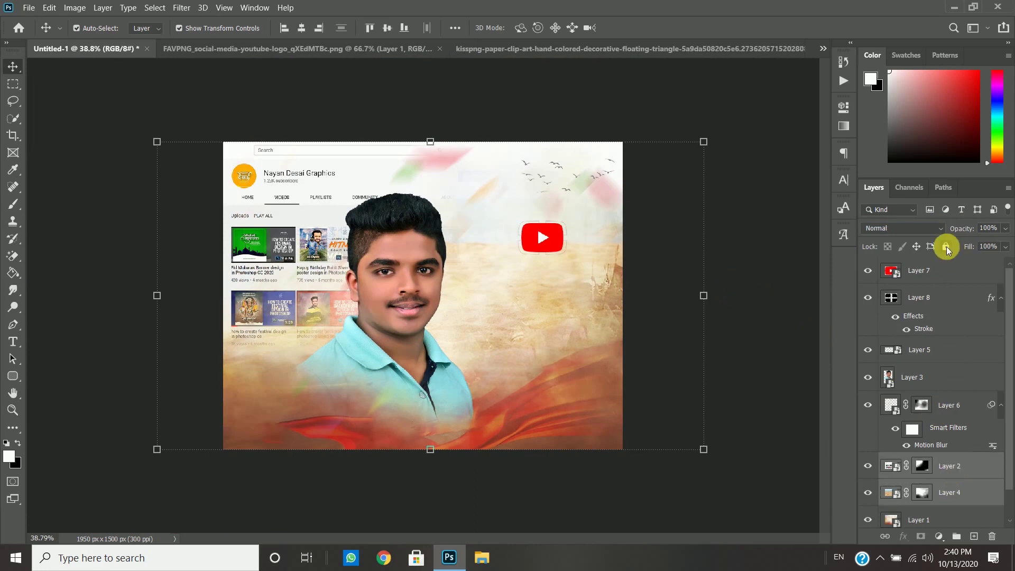
{"action": "left_click", "coordinate": [725, 310]}
{"action": "left_click", "coordinate": [925, 404]}
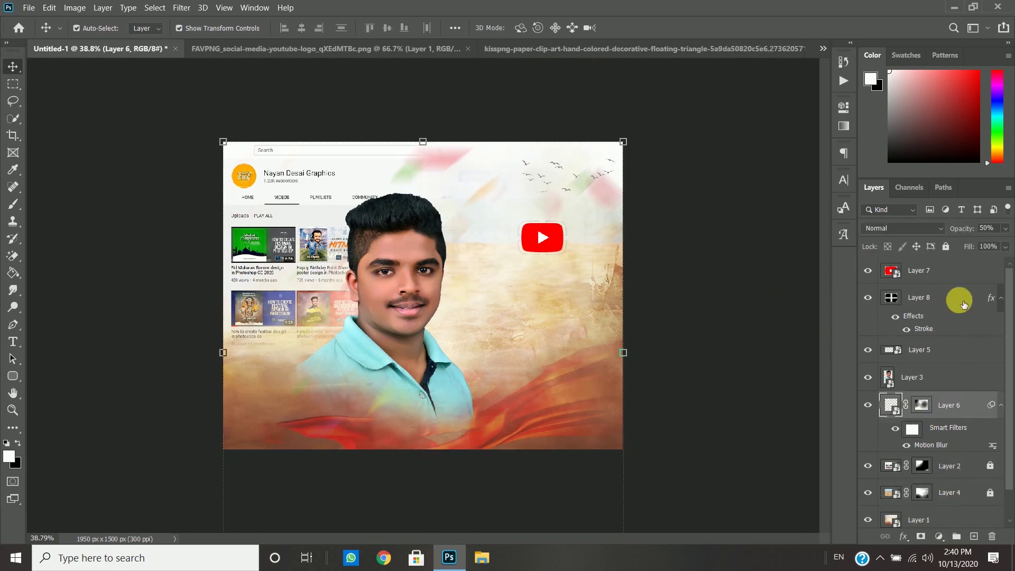
{"action": "left_click", "coordinate": [946, 246]}
{"action": "scroll", "coordinate": [952, 466], "scroll_direction": "down", "scroll_amount": 2}
{"action": "left_click", "coordinate": [952, 485]}
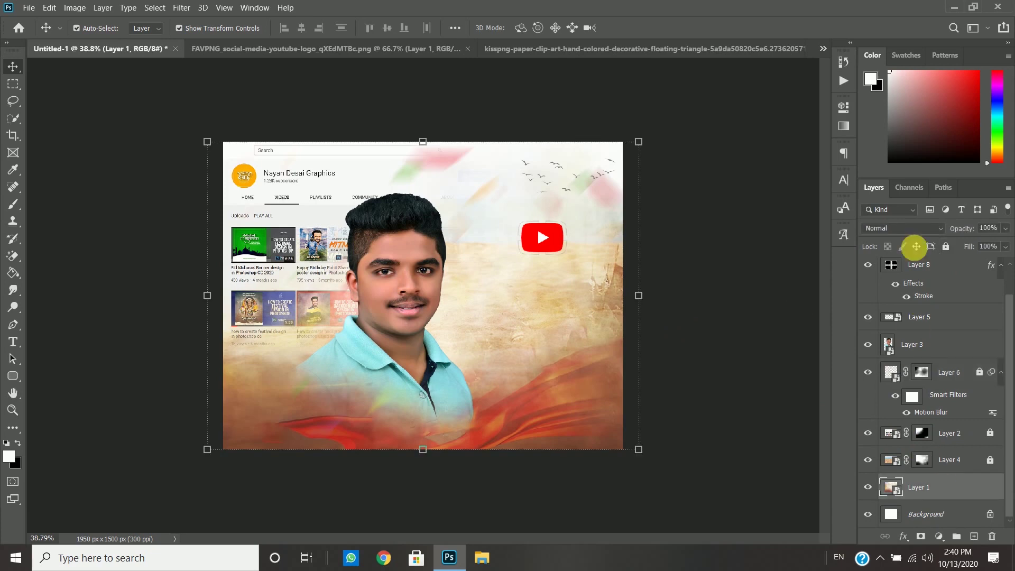
{"action": "left_click", "coordinate": [946, 247]}
{"action": "left_click", "coordinate": [724, 311]}
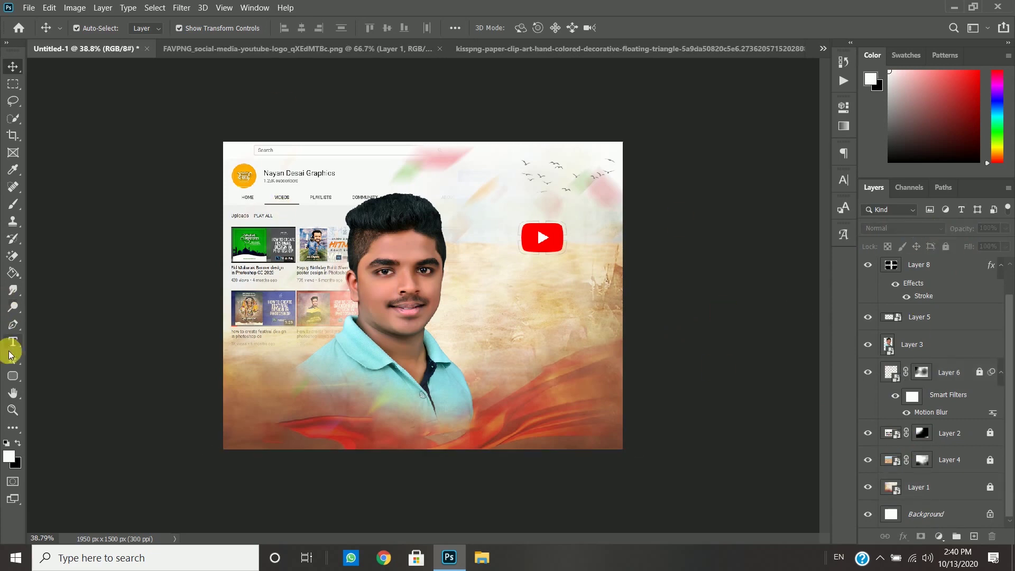
Step: Draw a white rounded rectangle about 599 × 386 px beside the portrait, with all corner radii set to 78 px
{"action": "left_click", "coordinate": [13, 376]}
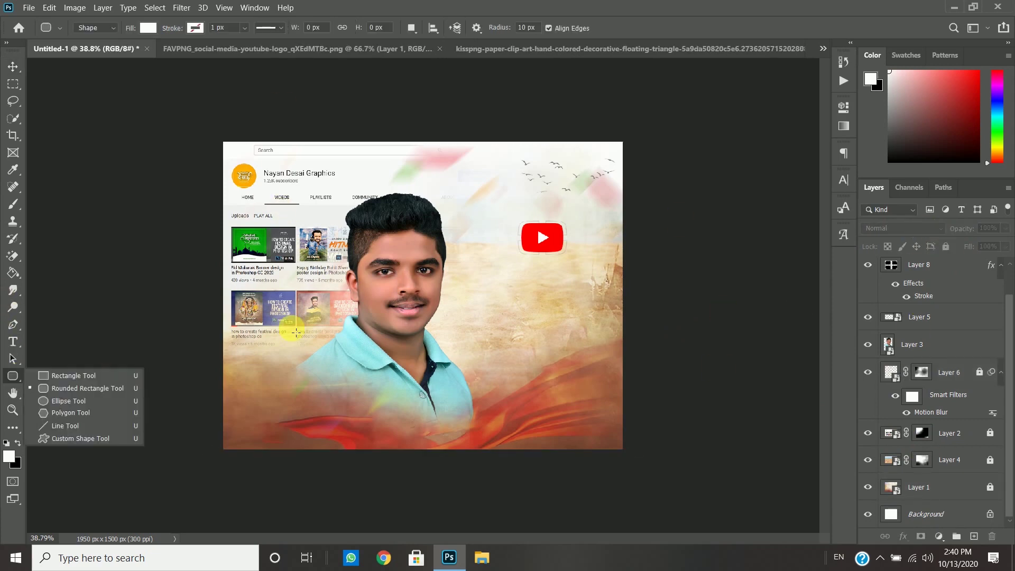
{"action": "left_click_drag", "start_coordinate": [489, 288], "coordinate": [613, 367]}
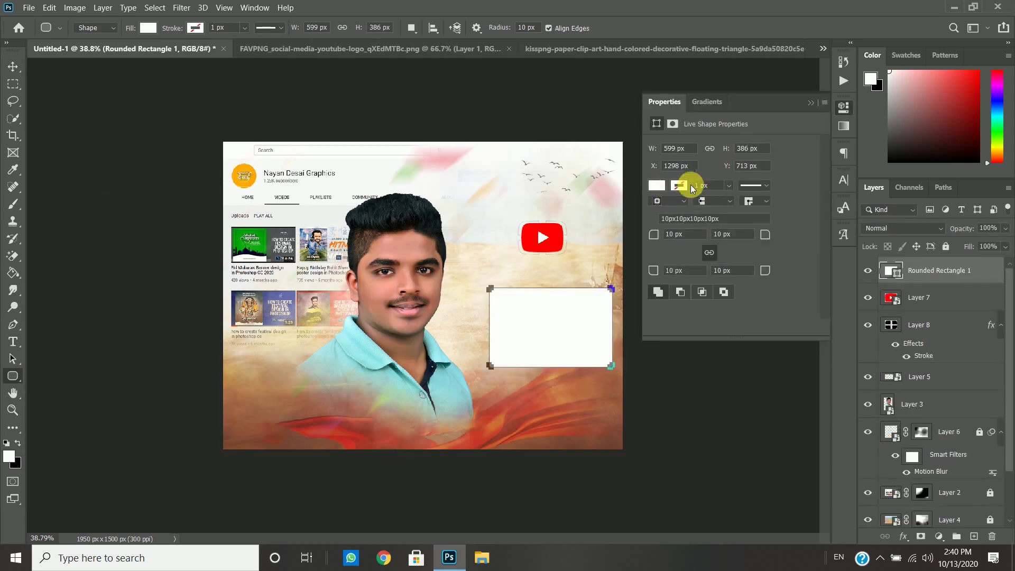
{"action": "left_click_drag", "start_coordinate": [655, 235], "coordinate": [705, 237]}
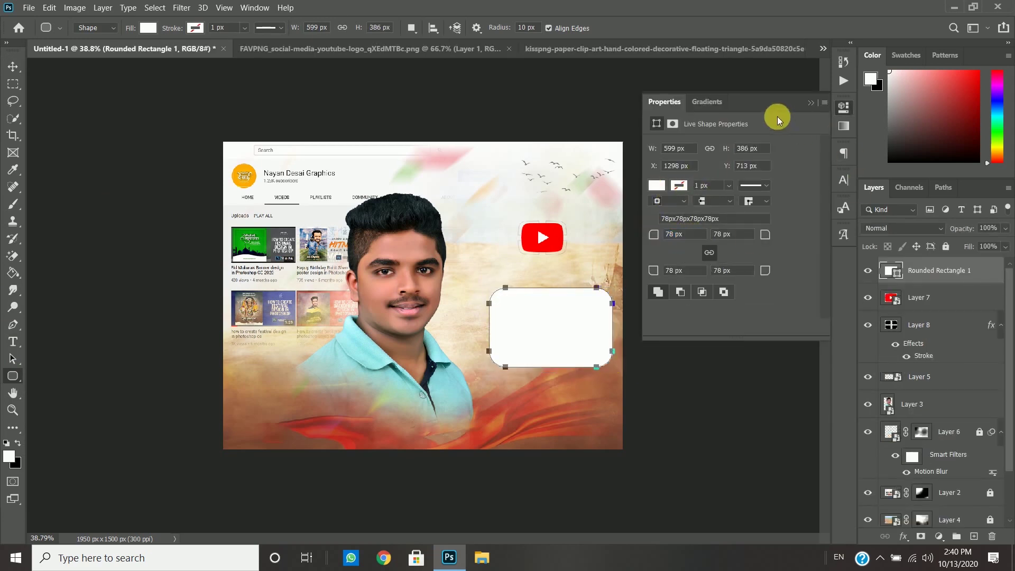
{"action": "left_click", "coordinate": [811, 103]}
Step: Rotate the white rounded rectangle slightly counterclockwise and position it centred below the YouTube logo
{"action": "left_click", "coordinate": [13, 67]}
{"action": "left_click_drag", "start_coordinate": [556, 319], "coordinate": [535, 313]}
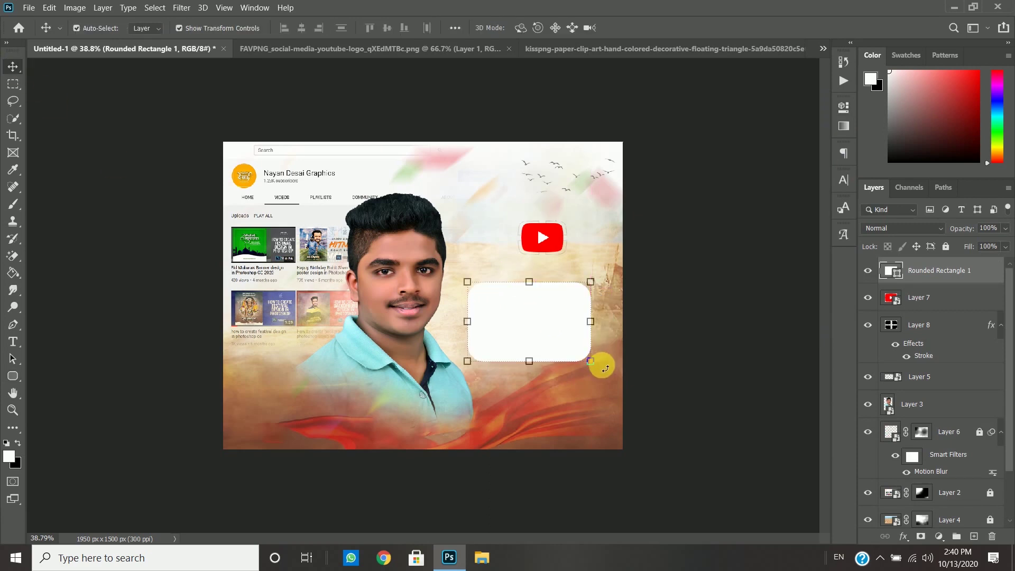
{"action": "left_click_drag", "start_coordinate": [601, 365], "coordinate": [537, 297]}
{"action": "left_click", "coordinate": [13, 66]}
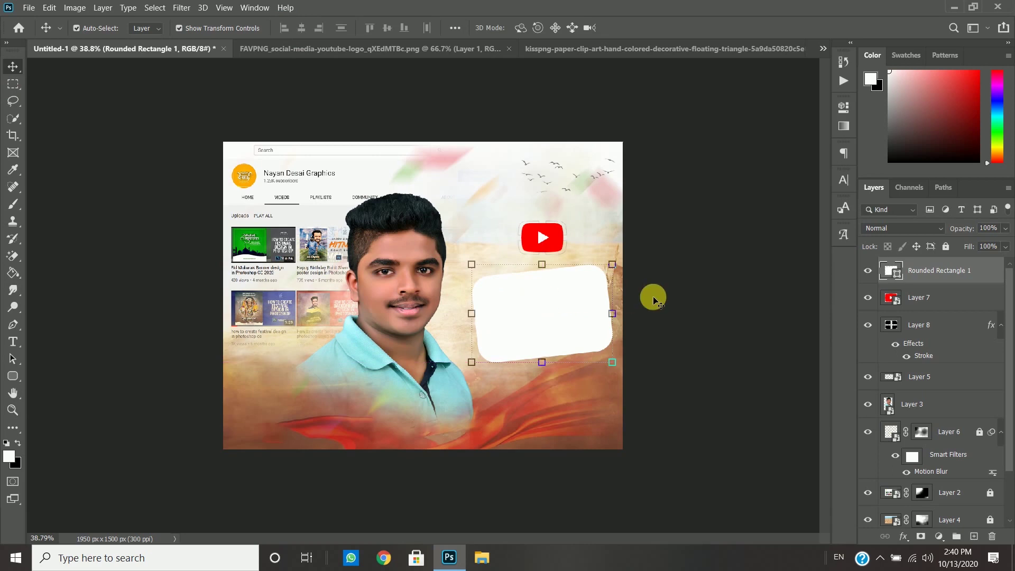
Step: Duplicate the white rounded rectangle layer and set the copy's fill to 0%
{"action": "scroll", "coordinate": [624, 367], "scroll_direction": "up", "scroll_amount": 3}
{"action": "scroll", "coordinate": [626, 368], "scroll_direction": "up", "scroll_amount": 5}
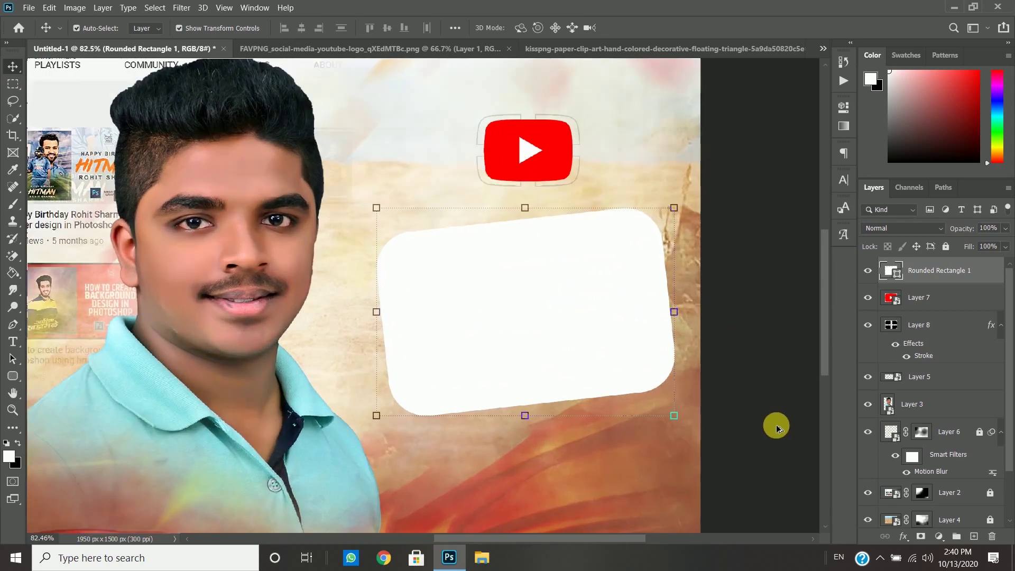
{"action": "scroll", "coordinate": [776, 424], "scroll_direction": "up", "scroll_amount": 1}
{"action": "scroll", "coordinate": [601, 340], "scroll_direction": "down", "scroll_amount": 1}
{"action": "key", "text": "ctrl+j"}
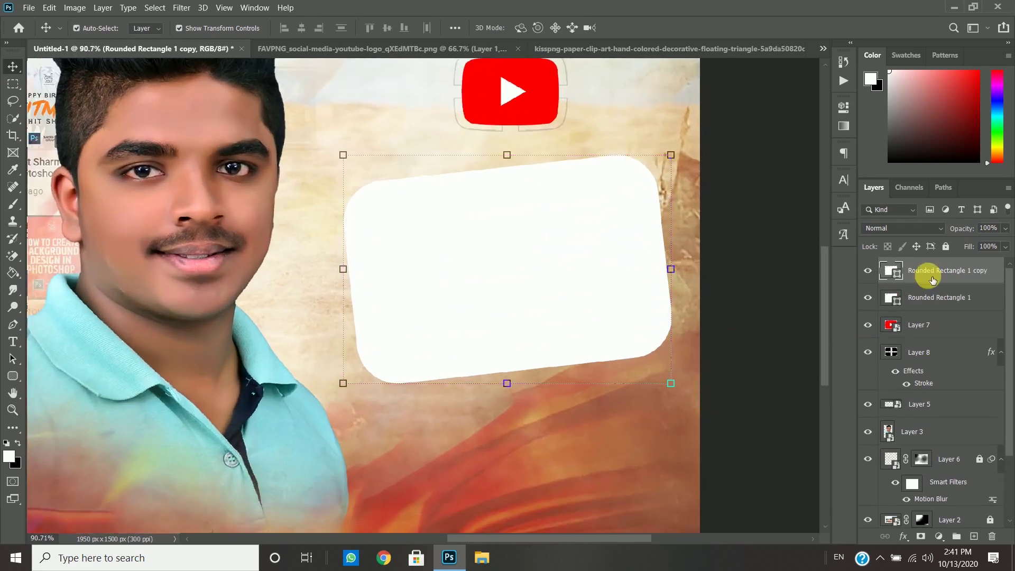
{"action": "left_click_drag", "start_coordinate": [969, 247], "coordinate": [790, 253]}
Step: Add a 2 px black inside Stroke at 100% opacity to the rounded rectangle copy
{"action": "left_click", "coordinate": [904, 537]}
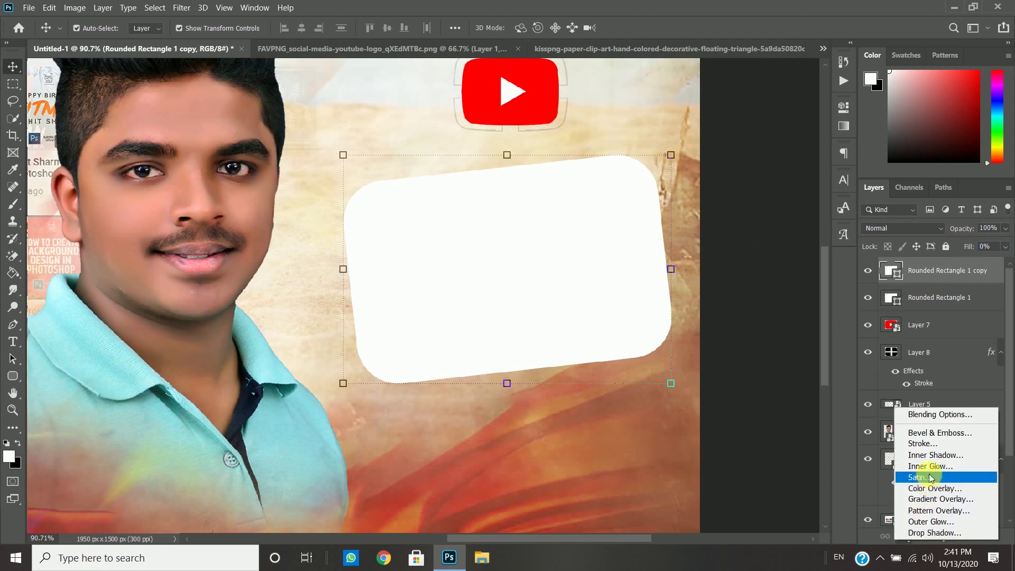
{"action": "left_click", "coordinate": [923, 443]}
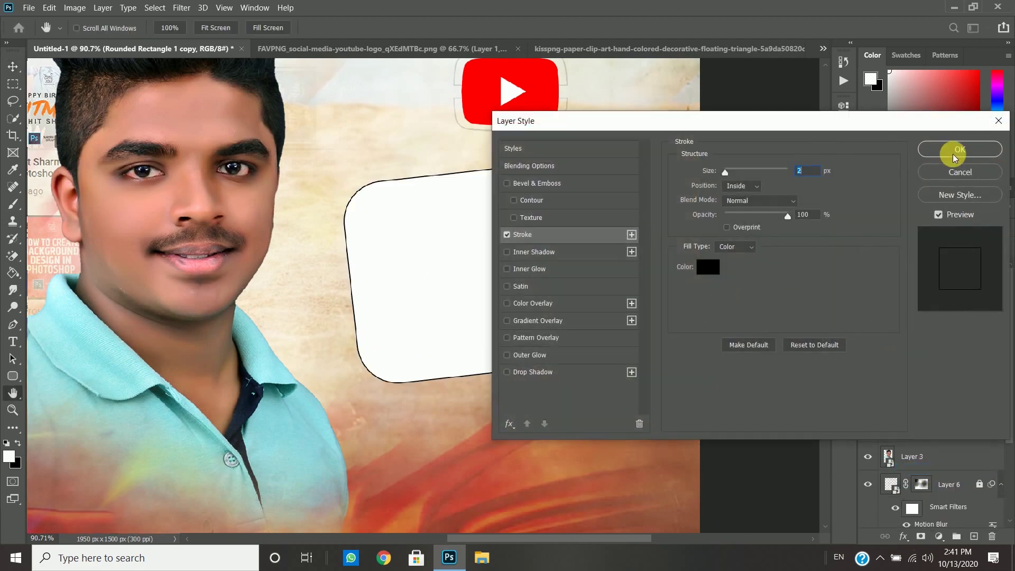
{"action": "left_click", "coordinate": [957, 151]}
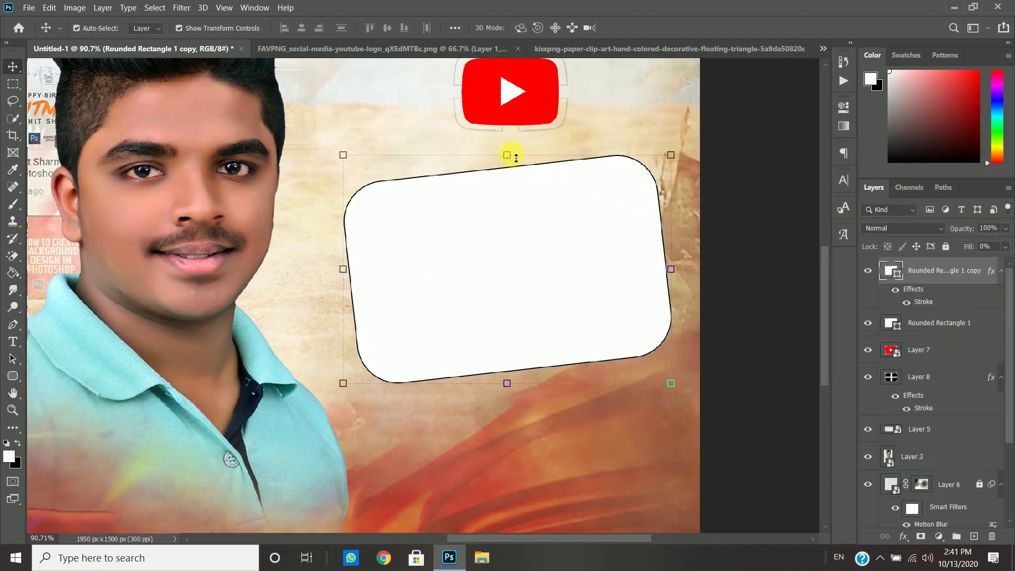
Step: Rotate the outlined rectangle copy until it is level and set its layer opacity to 55%
{"action": "left_click_drag", "start_coordinate": [682, 150], "coordinate": [703, 164]}
{"action": "key", "text": "Escape"}
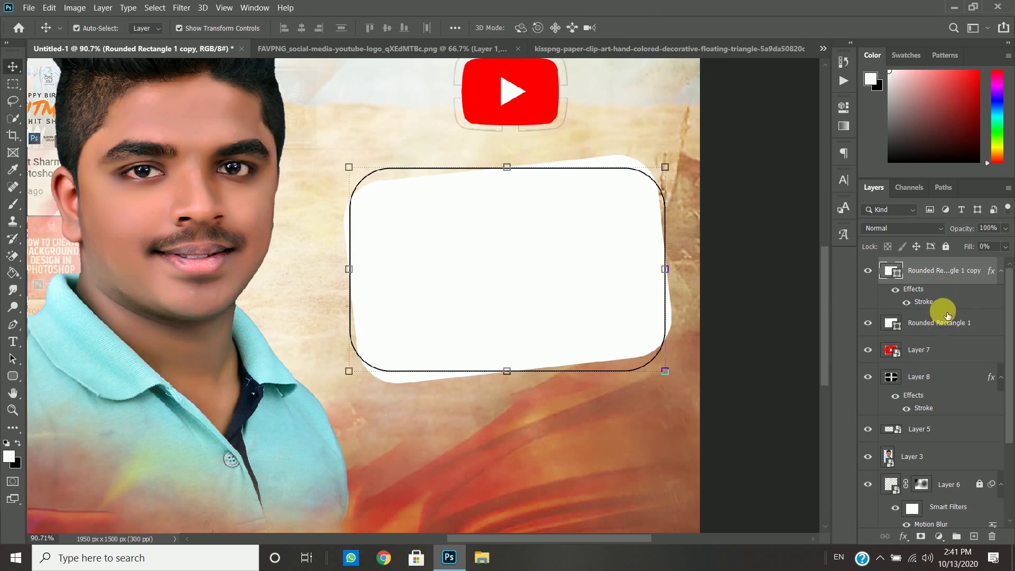
{"action": "left_click_drag", "start_coordinate": [956, 226], "coordinate": [923, 228]}
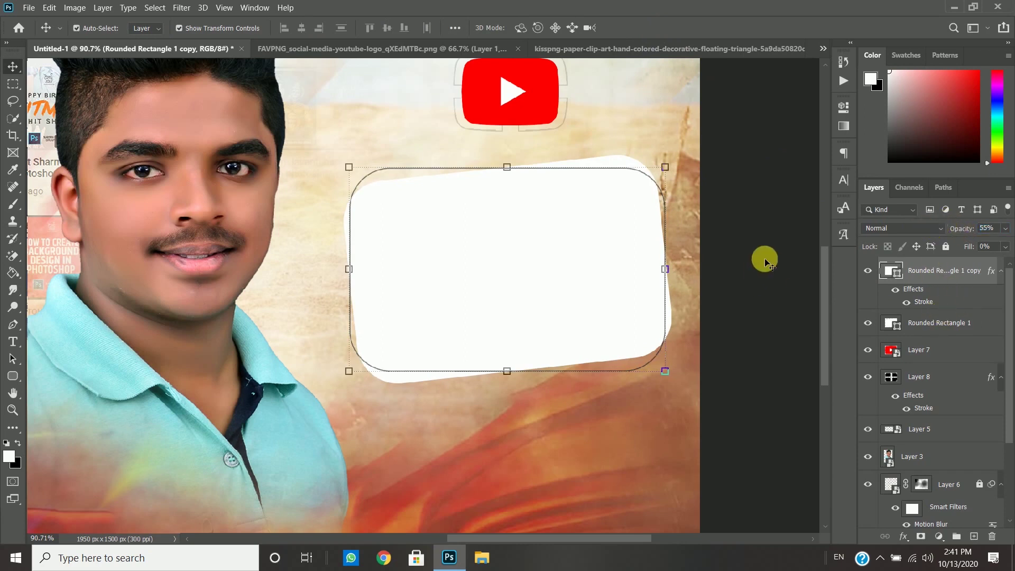
Step: Rotate the white rounded rectangle and its outlined copy together slightly counterclockwise
{"action": "left_click", "coordinate": [936, 321], "text": "ctrl"}
{"action": "key", "text": "ctrl+t"}
{"action": "left_click_drag", "start_coordinate": [684, 148], "coordinate": [686, 151]}
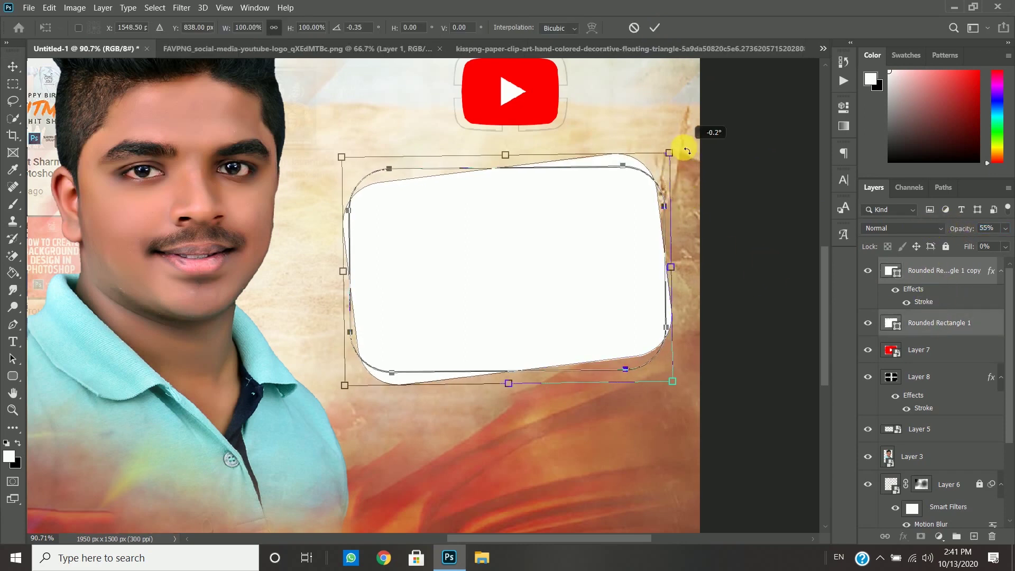
{"action": "left_click", "coordinate": [634, 27]}
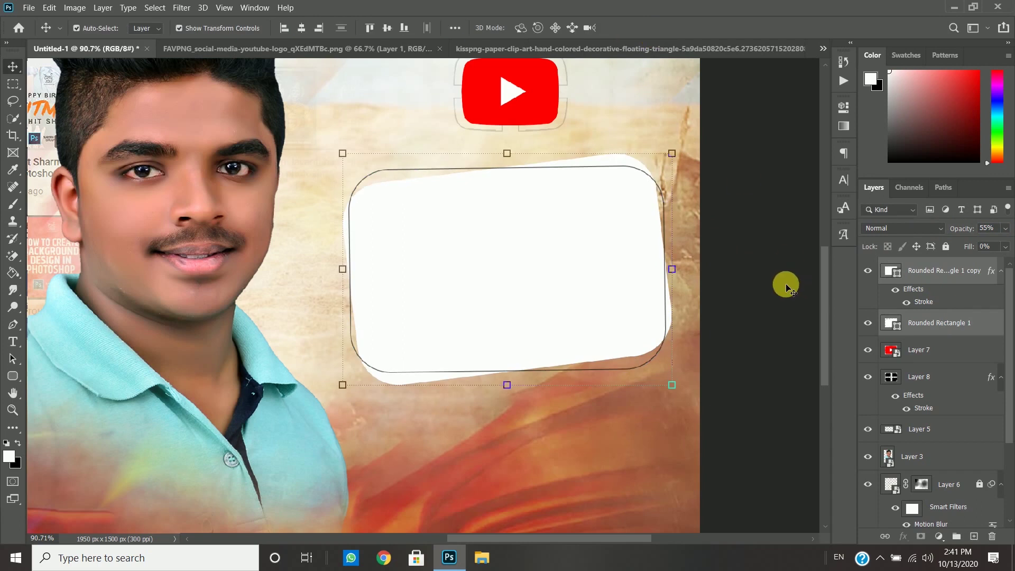
{"action": "left_click", "coordinate": [786, 288]}
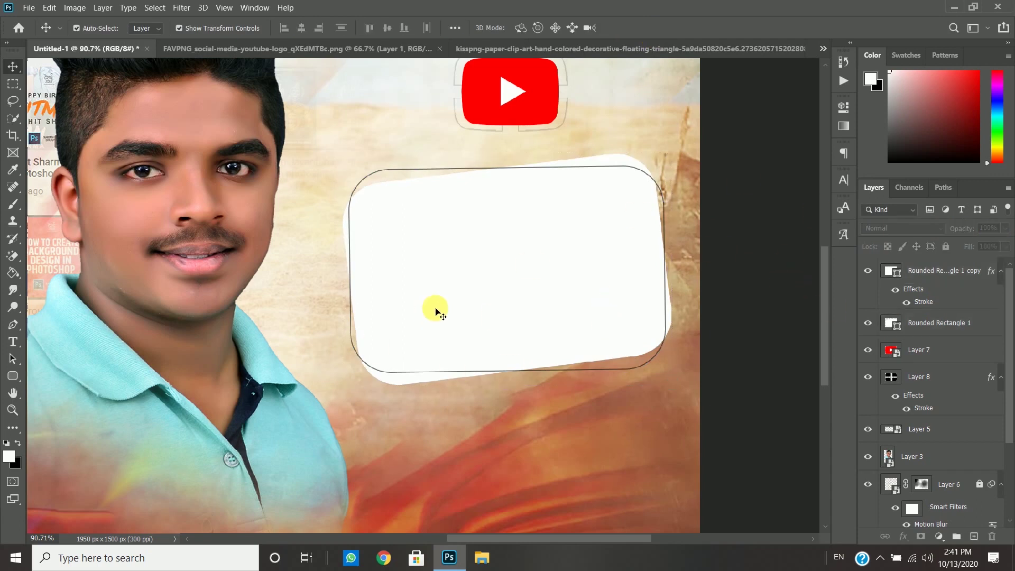
Step: Start a text layer in the upper part of the white panel and set its text colour to dark grey
{"action": "left_click", "coordinate": [14, 341]}
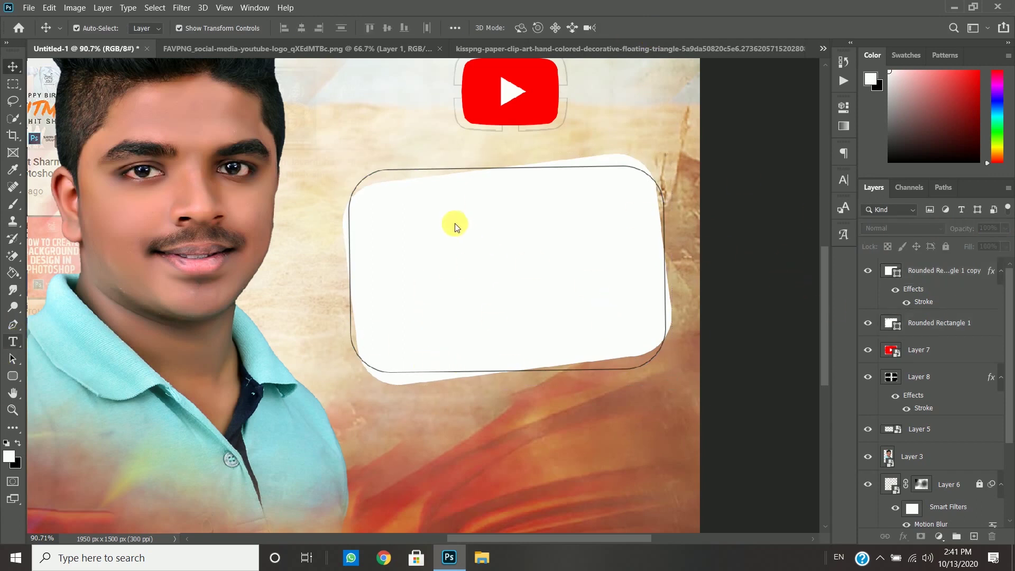
{"action": "left_click", "coordinate": [449, 213]}
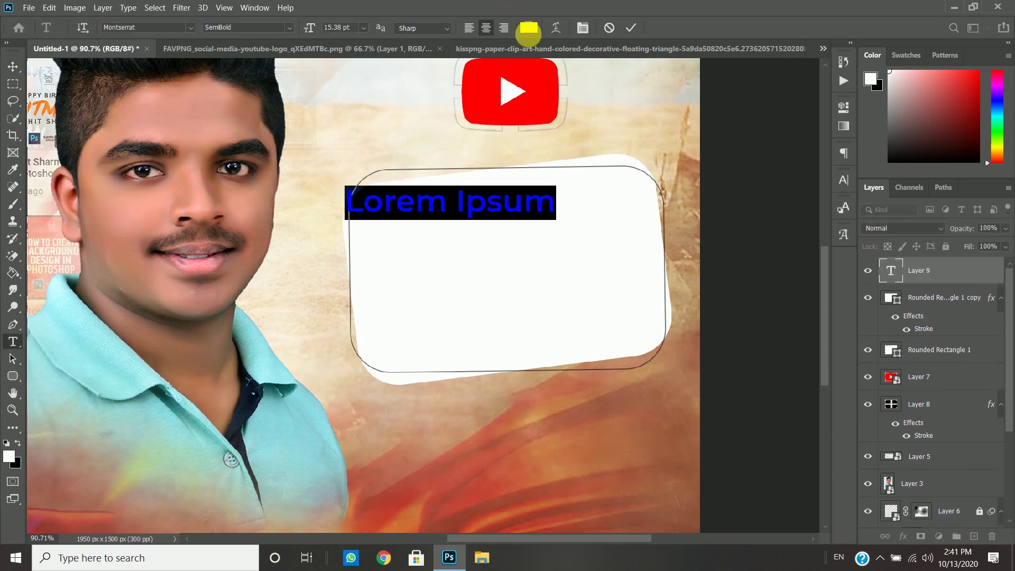
{"action": "left_click", "coordinate": [529, 28]}
{"action": "left_click_drag", "start_coordinate": [729, 200], "coordinate": [850, 306]}
{"action": "left_click", "coordinate": [629, 254]}
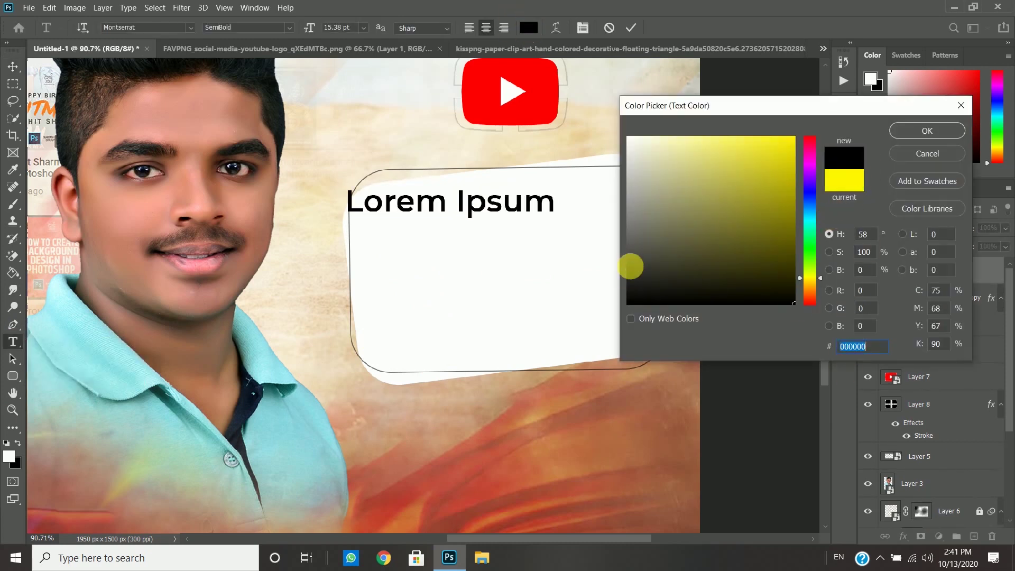
{"action": "left_click", "coordinate": [931, 131]}
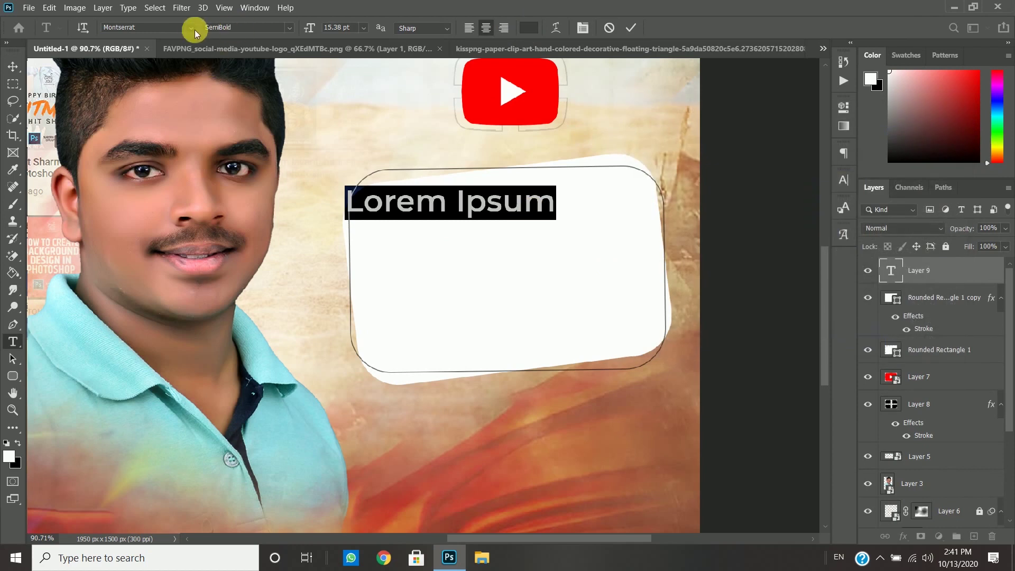
Step: Enter "Thank You For" in the new text layer, with "Thank" on the first line and "You For" below it
{"action": "type", "text": "T"}
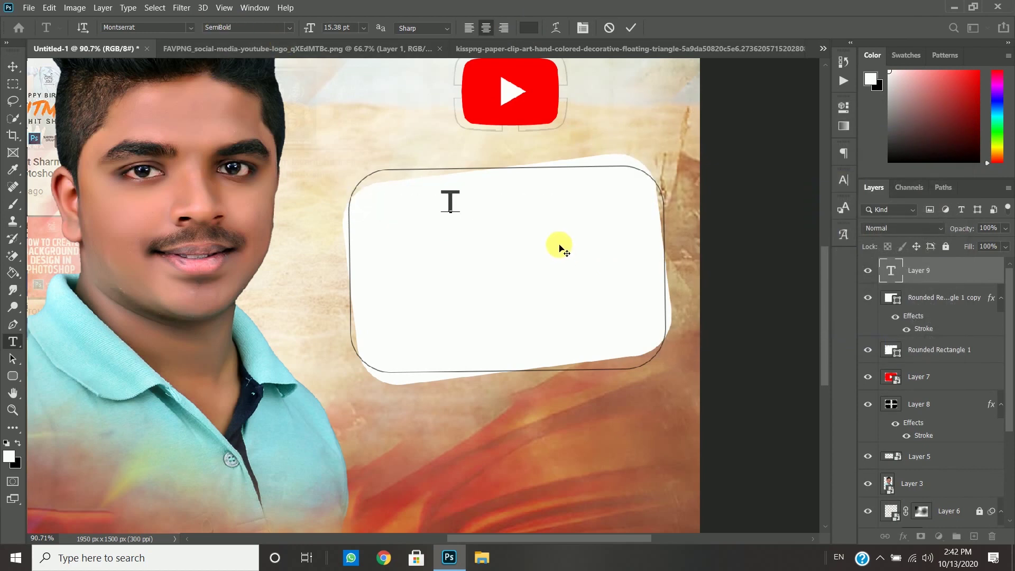
{"action": "type", "text": "HAank"}
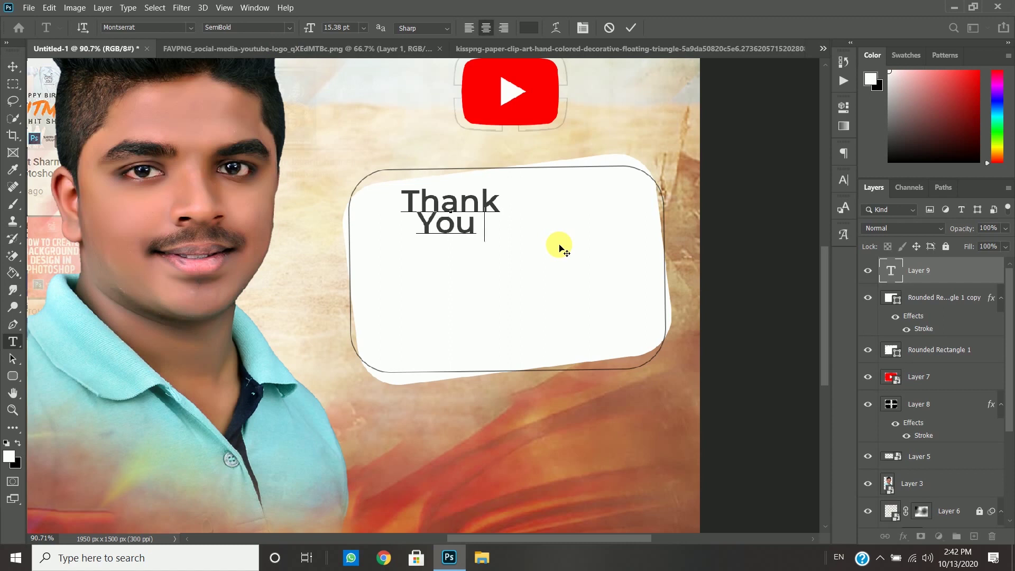
{"action": "type", "text": " You For"}
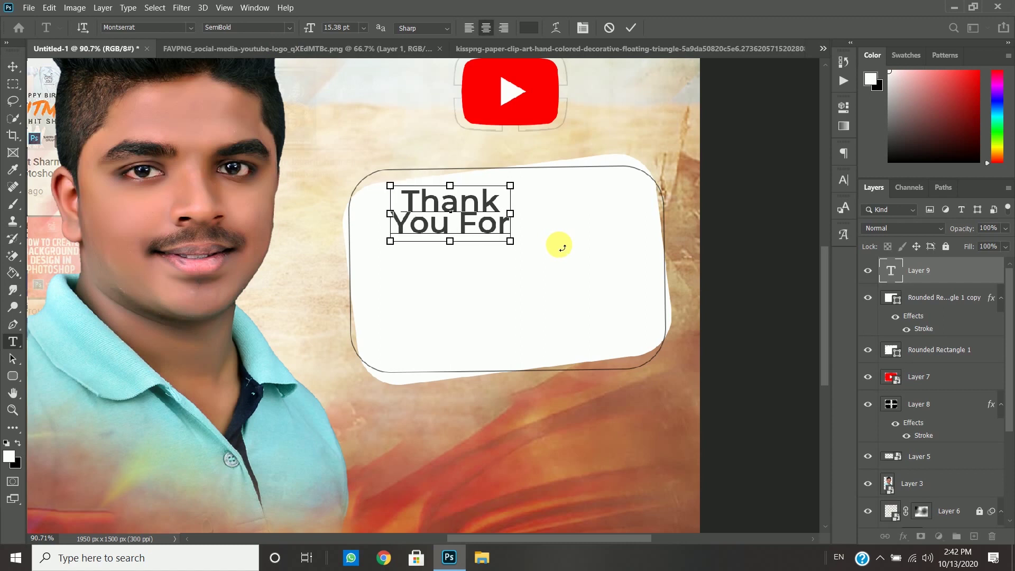
Step: Make the word "Thank" slightly smaller than the "You For" line
{"action": "key", "text": "ctrl+a"}
{"action": "left_click", "coordinate": [410, 204]}
{"action": "double_click", "coordinate": [410, 204]}
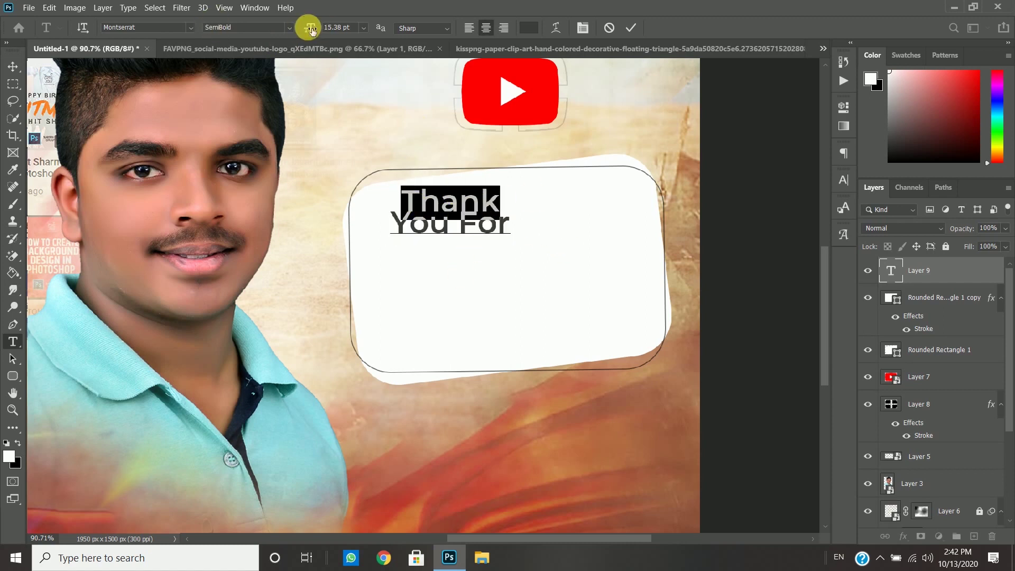
{"action": "left_click_drag", "start_coordinate": [312, 31], "coordinate": [310, 31]}
Step: Set the leading of the whole "Thank You For" text to 12.83 pt and move it slightly down within the panel
{"action": "key", "text": "ctrl+a"}
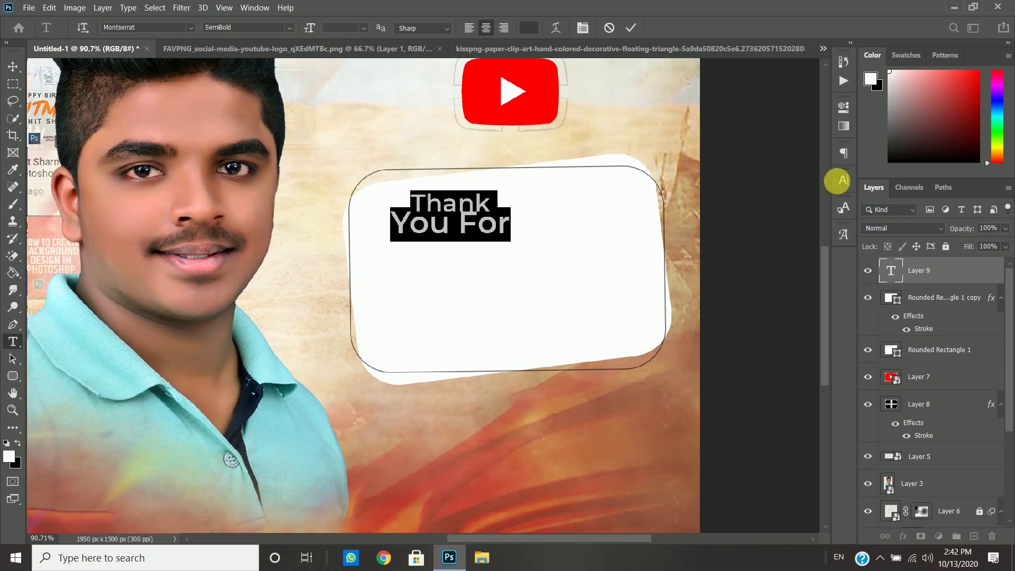
{"action": "left_click", "coordinate": [844, 180]}
{"action": "left_click_drag", "start_coordinate": [781, 228], "coordinate": [779, 227]}
{"action": "left_click_drag", "start_coordinate": [776, 217], "coordinate": [776, 217]}
{"action": "left_click", "coordinate": [511, 228]}
{"action": "left_click", "coordinate": [13, 67]}
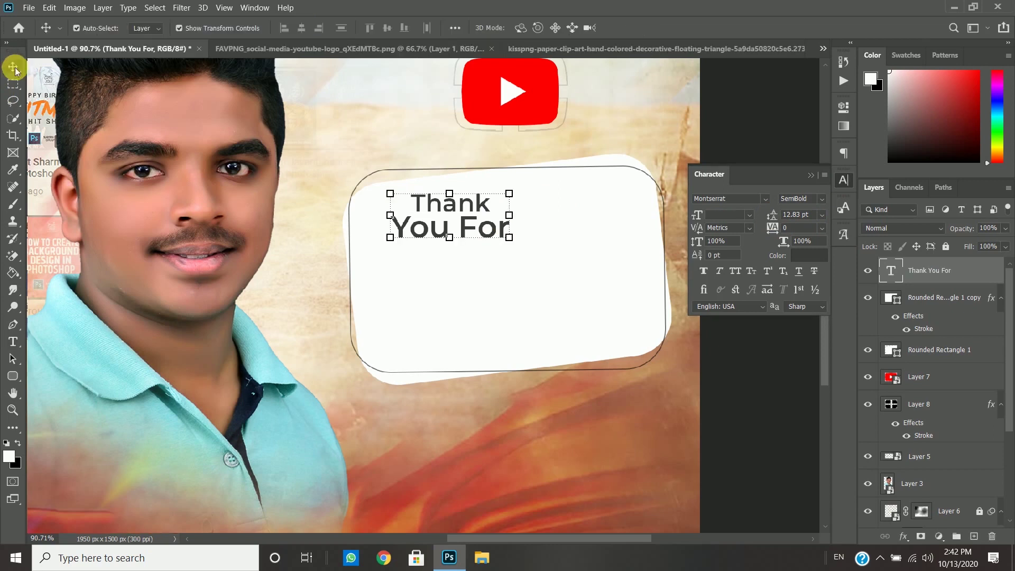
{"action": "left_click_drag", "start_coordinate": [463, 229], "coordinate": [458, 243]}
{"action": "left_click", "coordinate": [775, 290]}
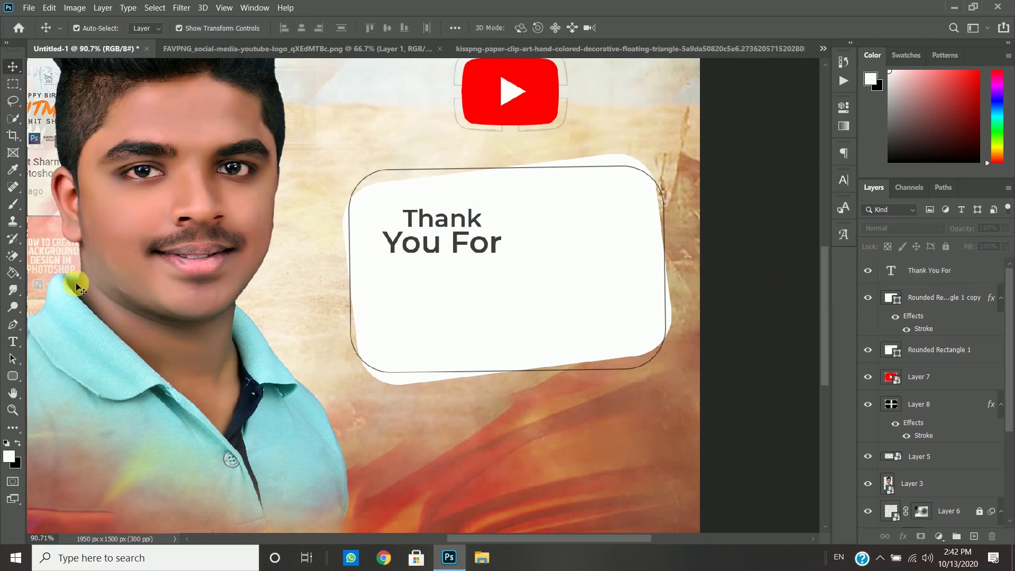
Step: Start a second text layer to the right of "Thank" in the Rumble Brave font and enter the digit 1
{"action": "left_click", "coordinate": [12, 341]}
{"action": "left_click", "coordinate": [559, 223]}
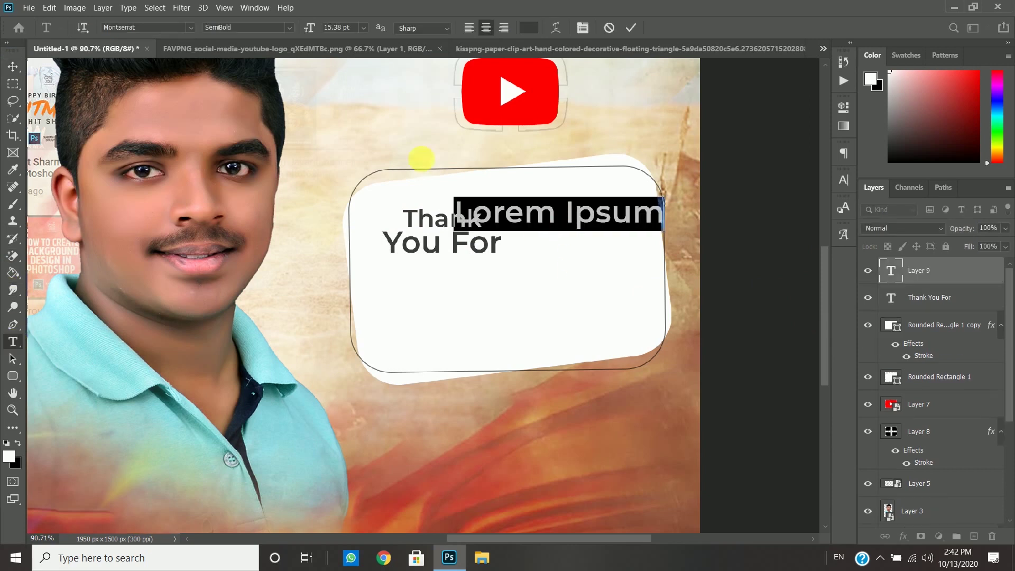
{"action": "left_click", "coordinate": [189, 29]}
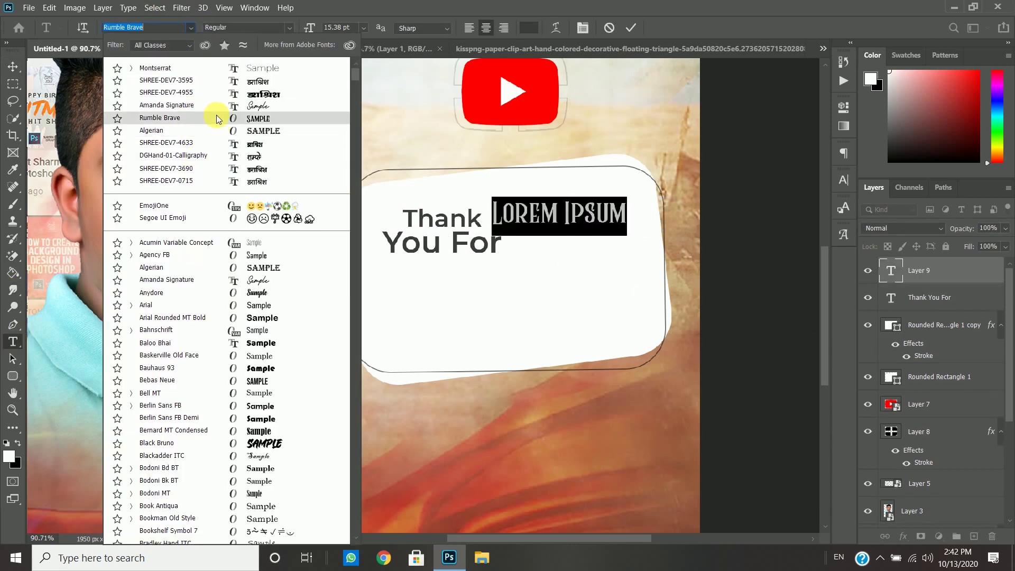
{"action": "left_click", "coordinate": [217, 119]}
{"action": "key", "text": "BackSpace"}
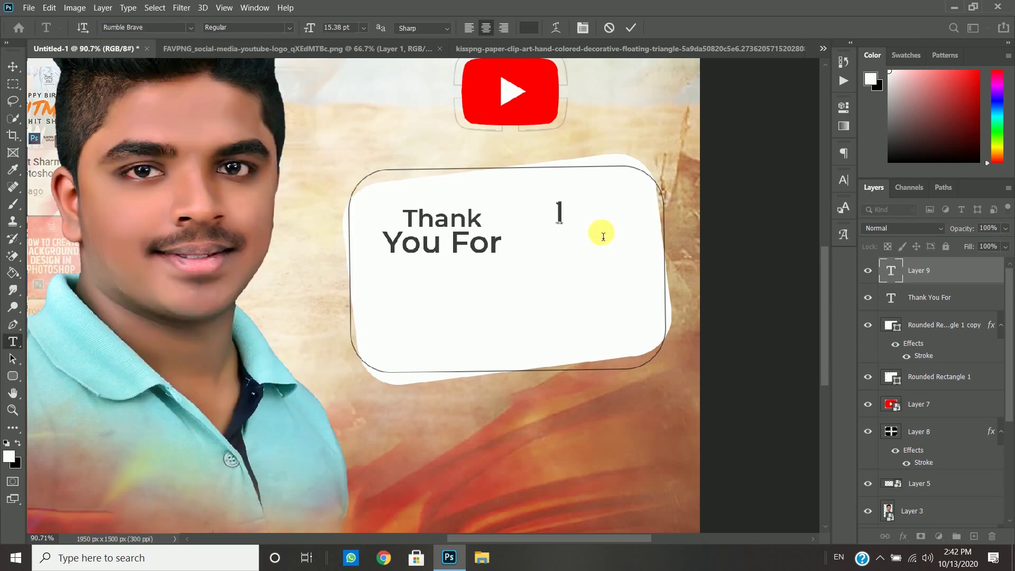